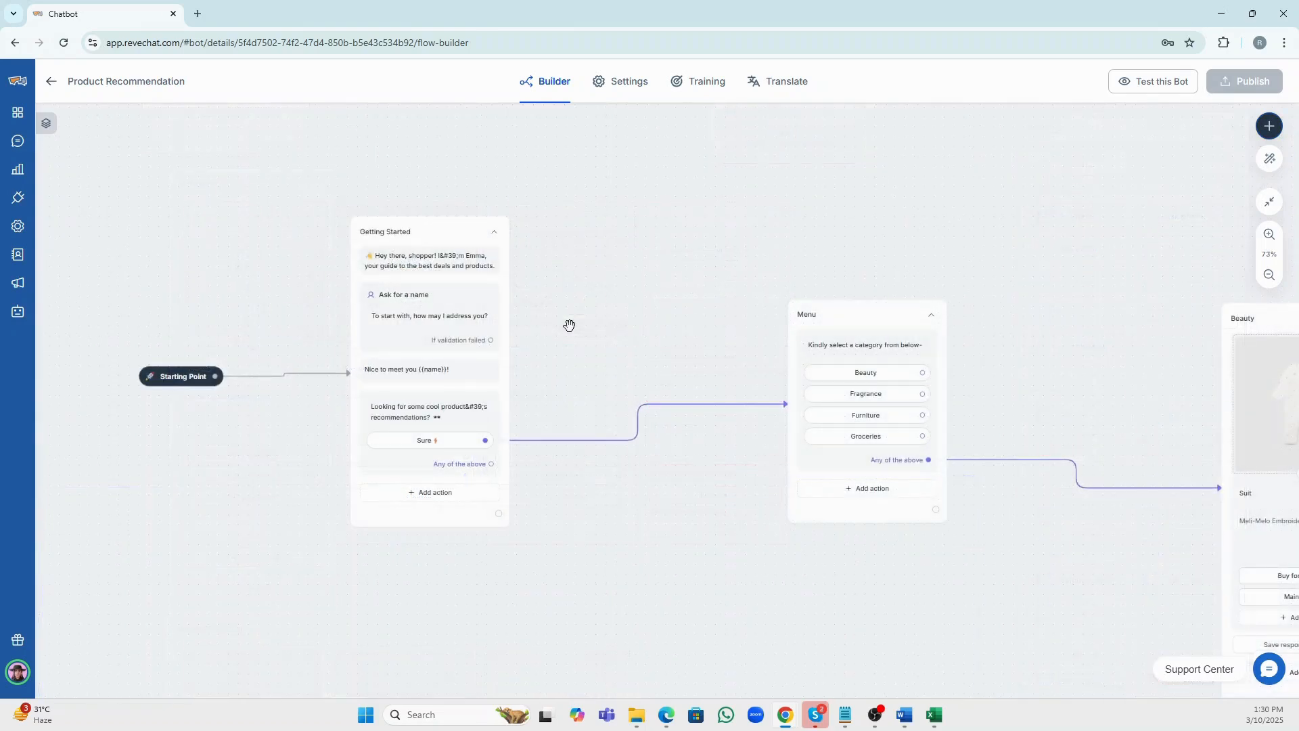
Insert an API action on the connection from Getting Started to Menu and select the product&services API
click(622, 423)
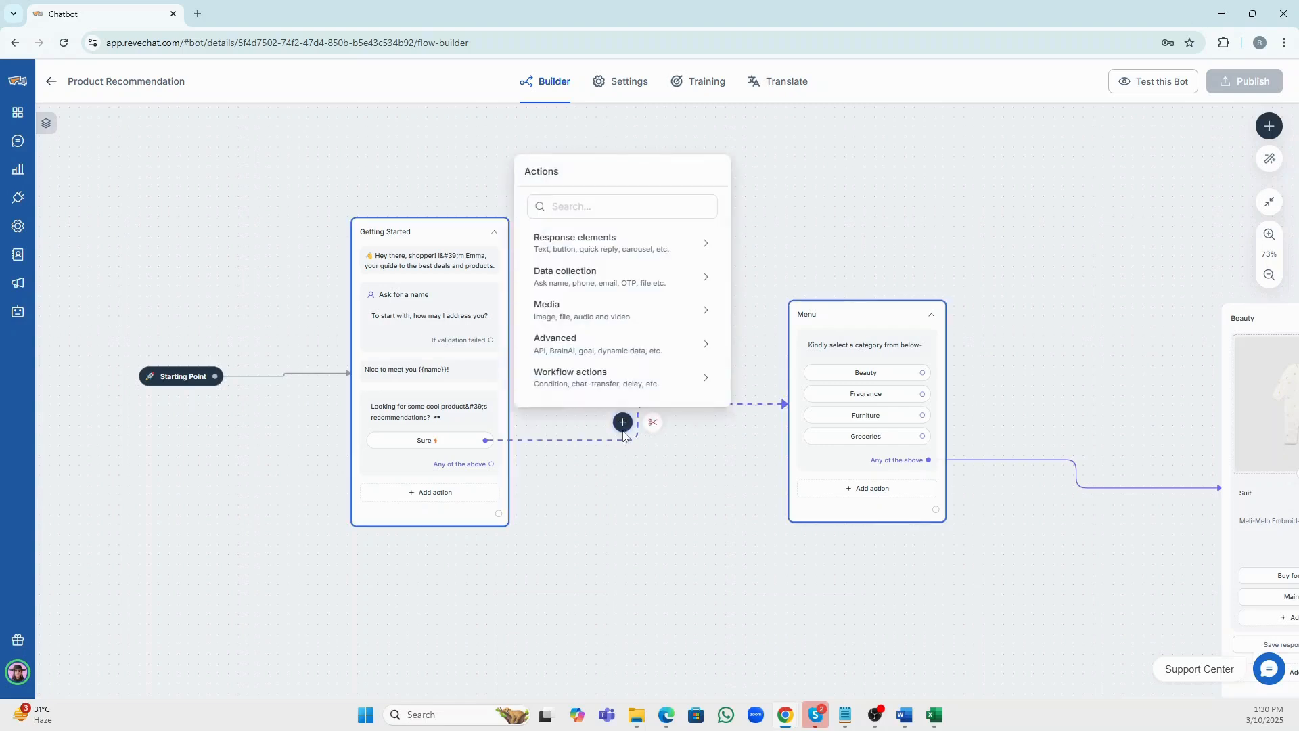
mouse_move(612, 345)
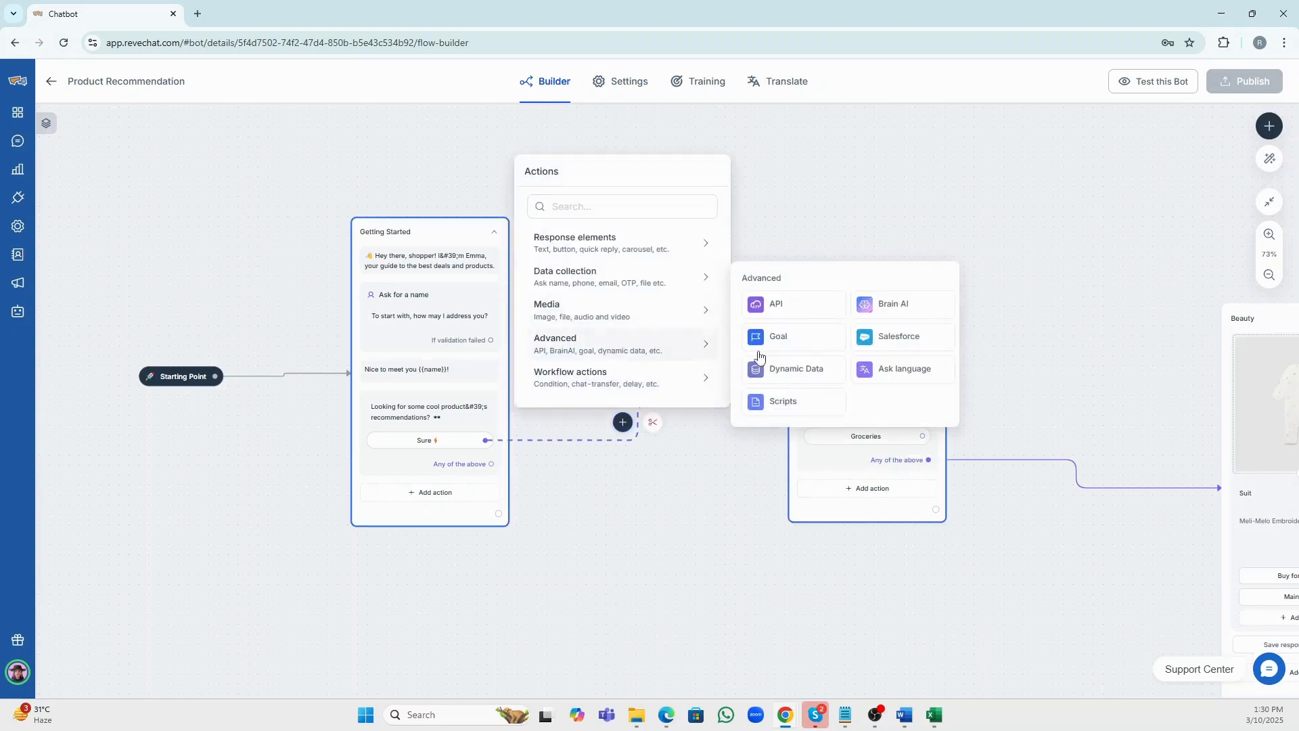
click(771, 308)
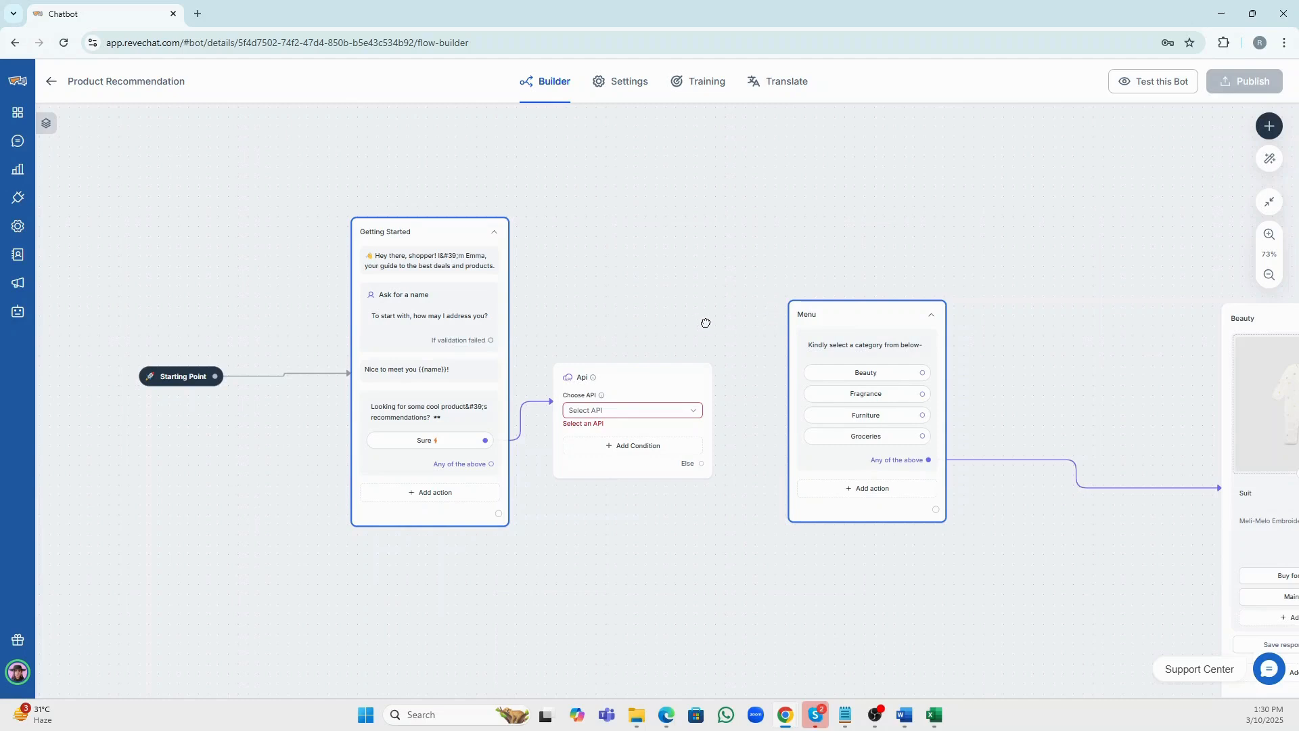
drag(705, 322, 696, 293)
click(681, 384)
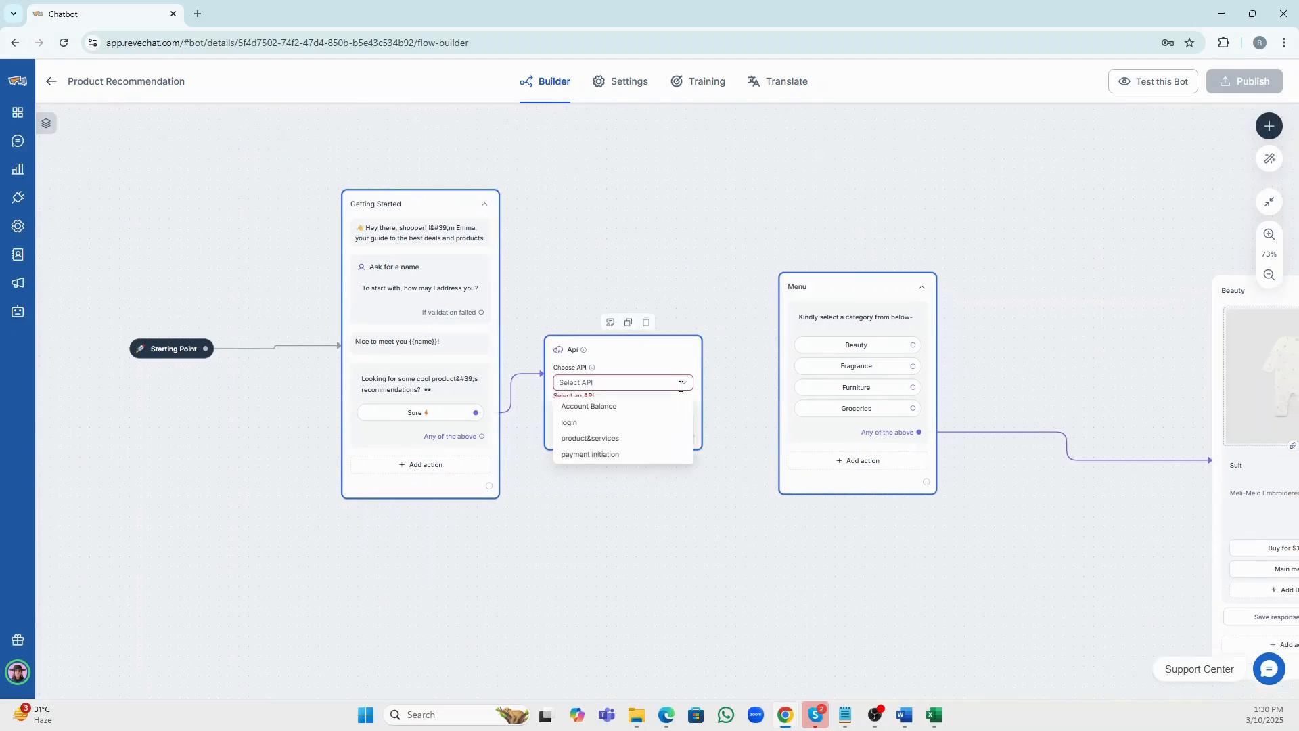
click(678, 437)
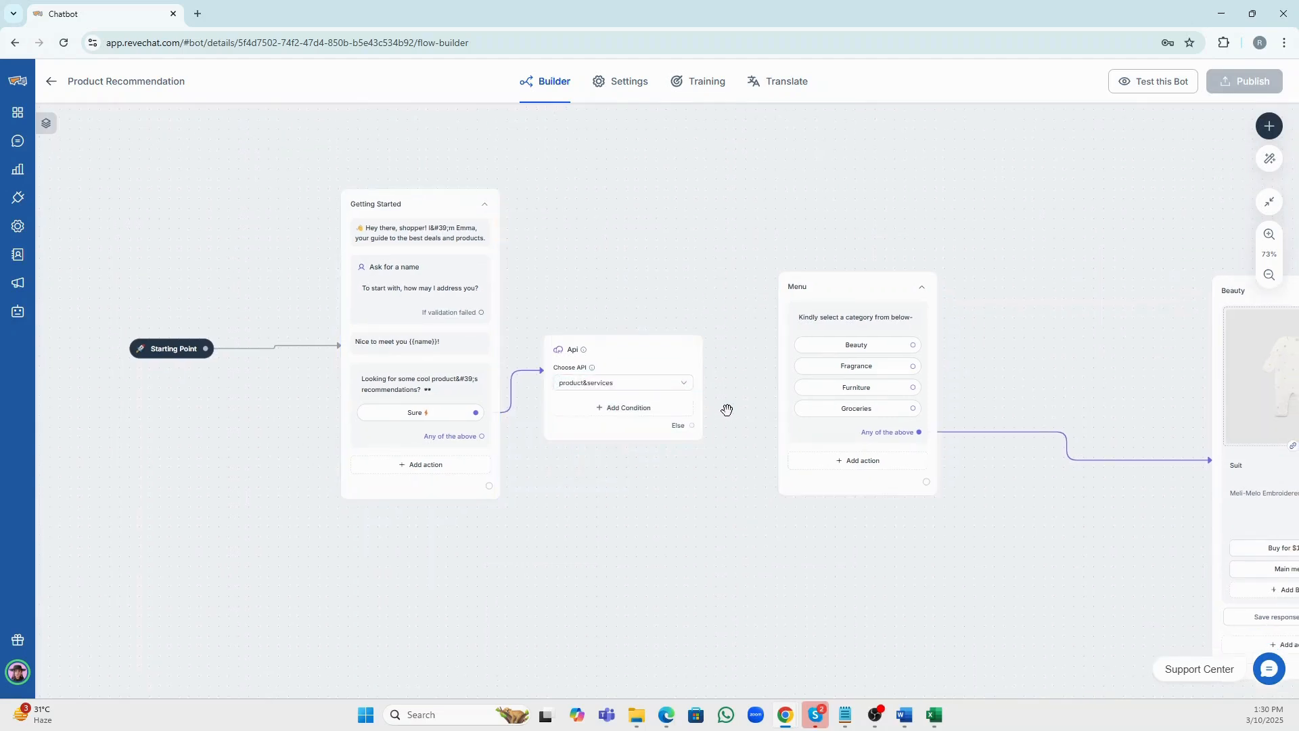
Add an API condition for Api Status equal to 200 Ok and connect its success output to the Menu block
click(667, 411)
click(665, 413)
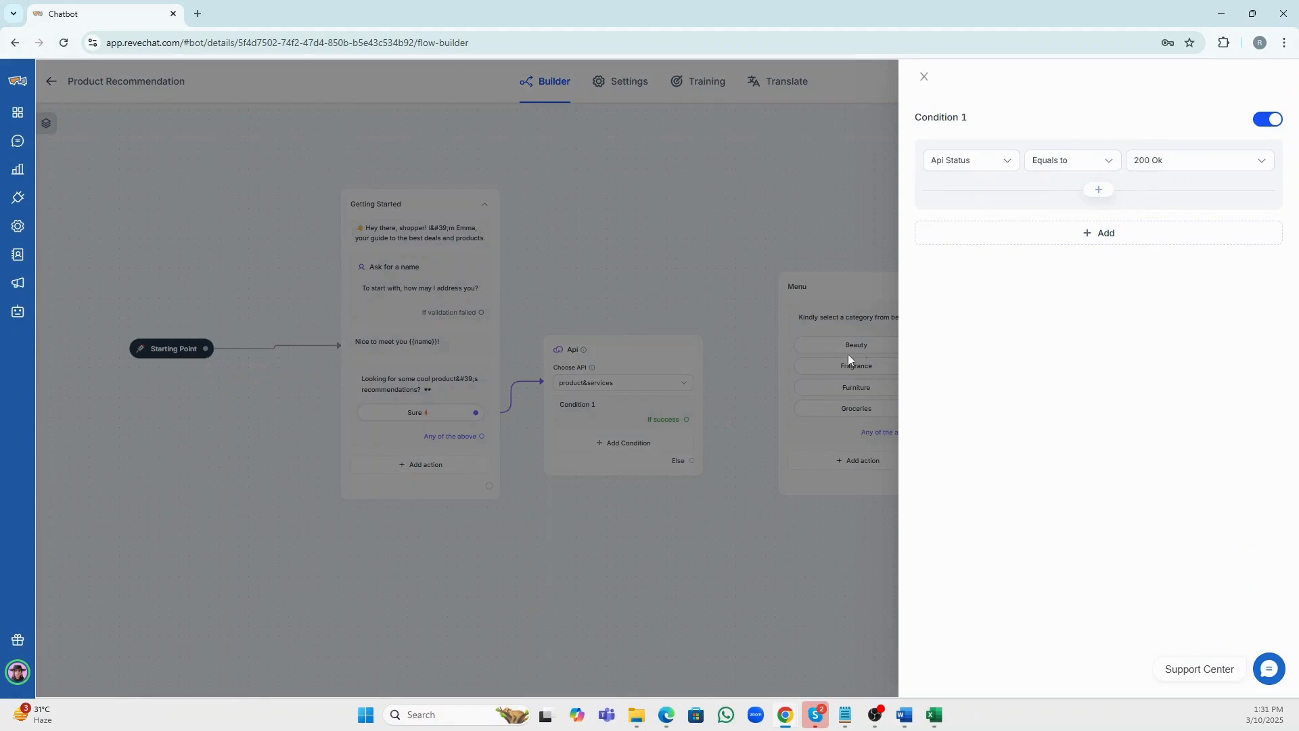
click(753, 364)
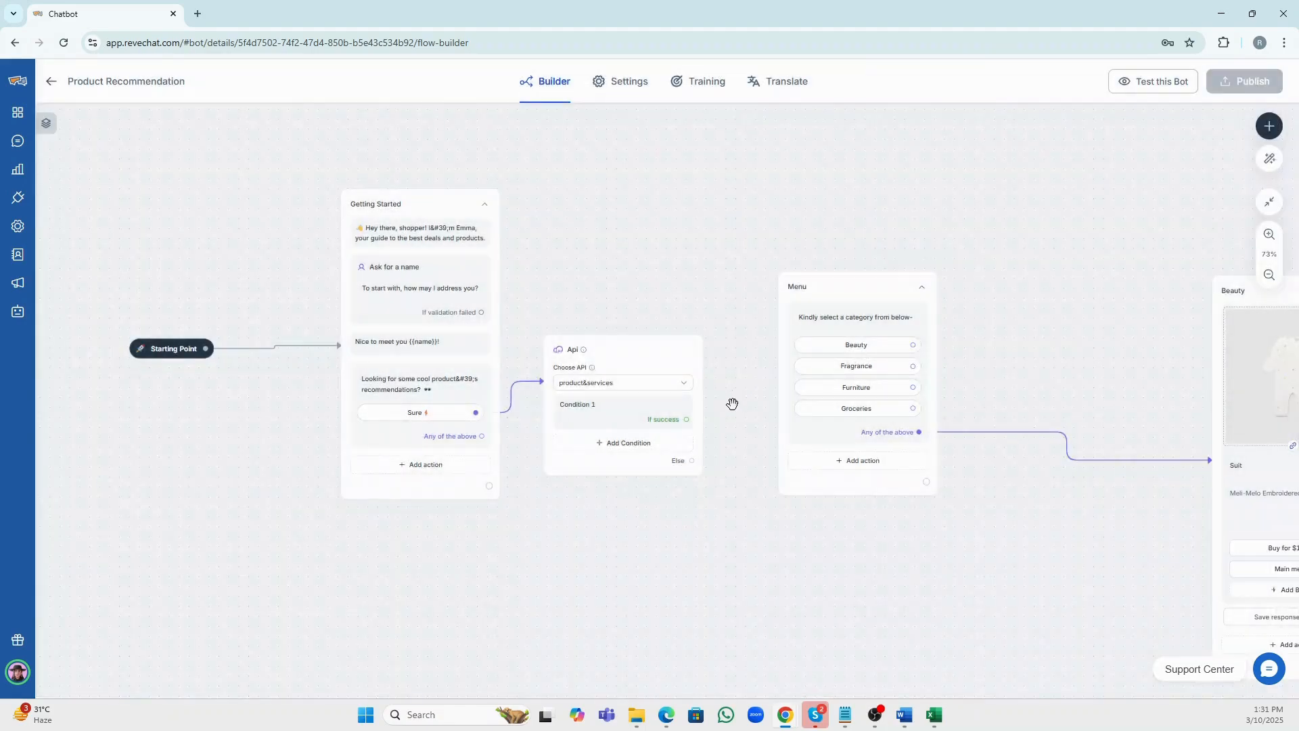
drag(686, 418, 783, 328)
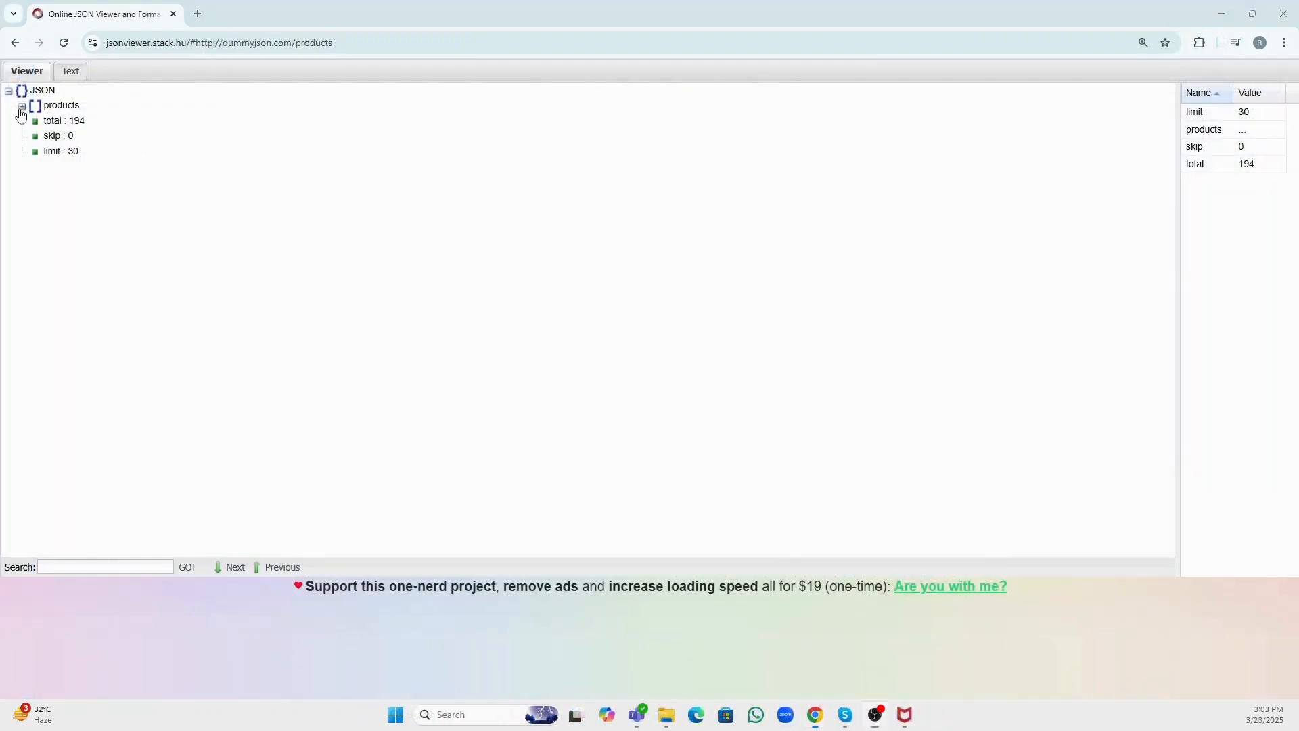
Examine the products array in the online JSON viewer, expanding items 0 and 12 to read their fields
click(21, 106)
scroll(67, 159, down, 1)
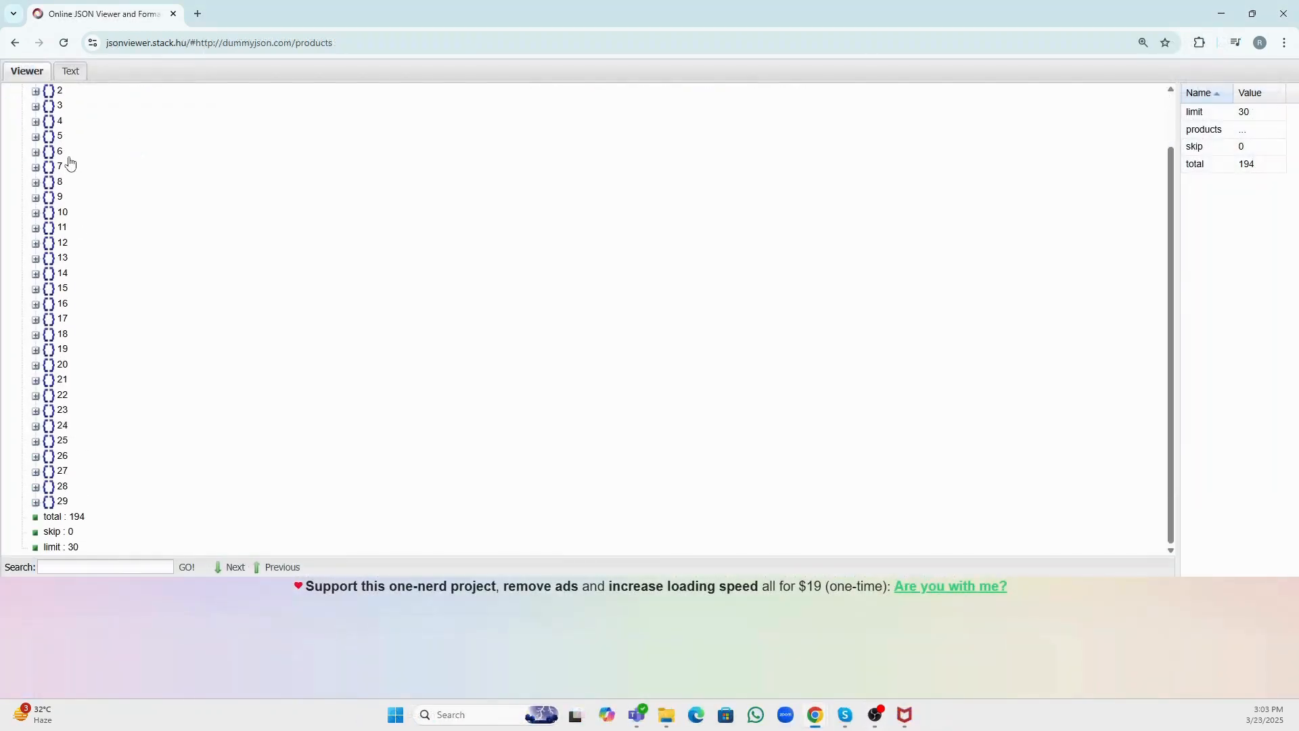
scroll(71, 163, up, 1)
click(35, 121)
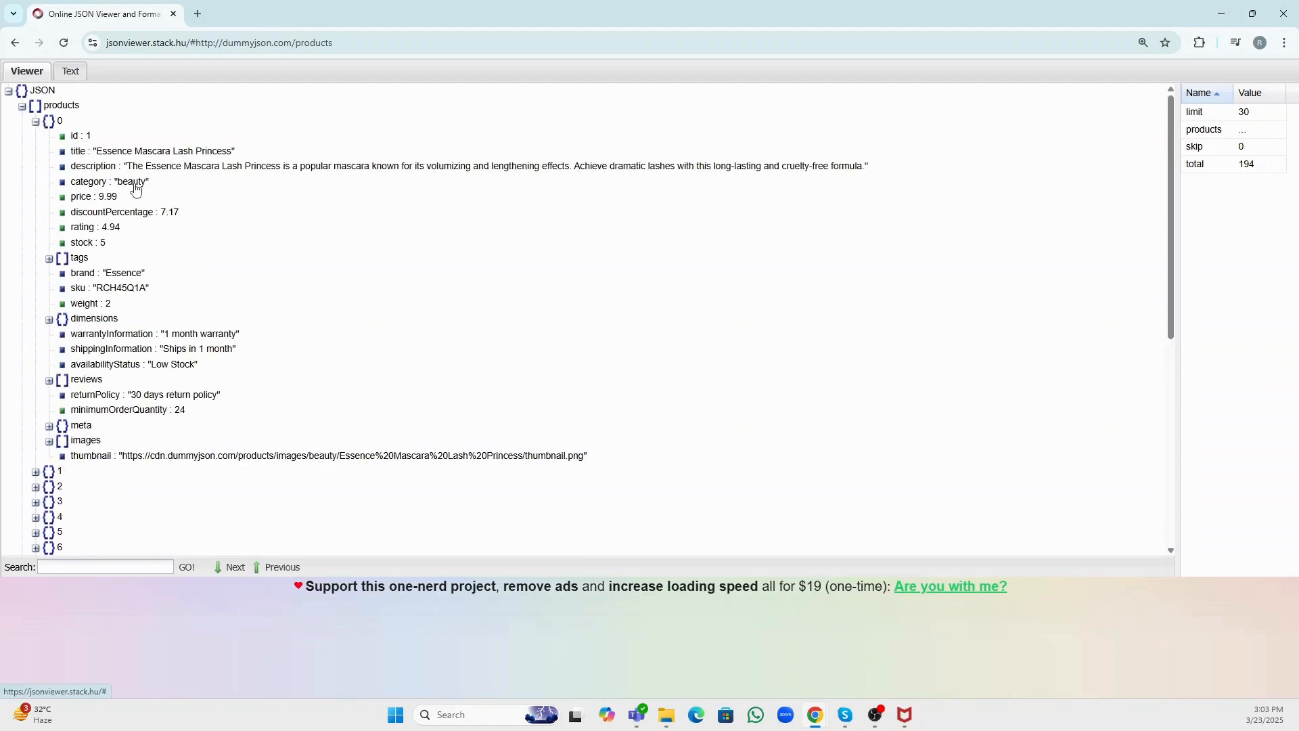
scroll(136, 189, down, 3)
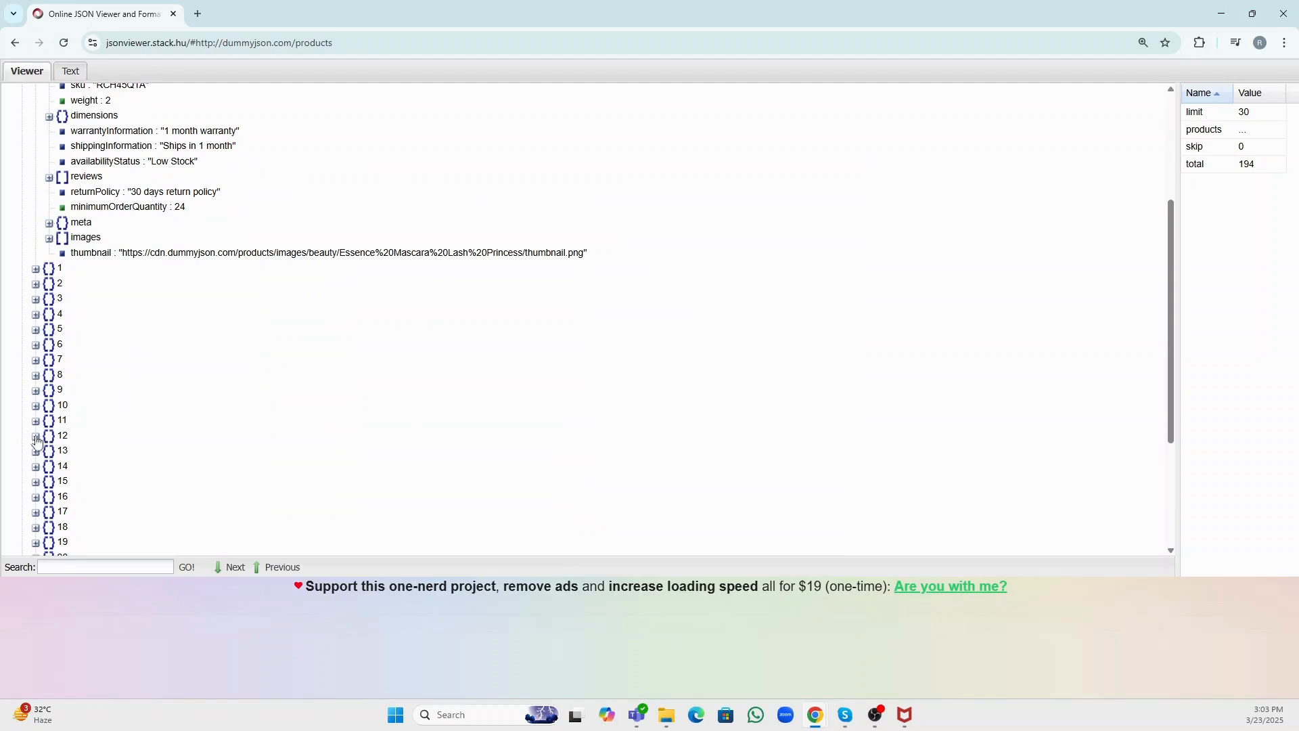
click(37, 437)
scroll(127, 441, down, 1)
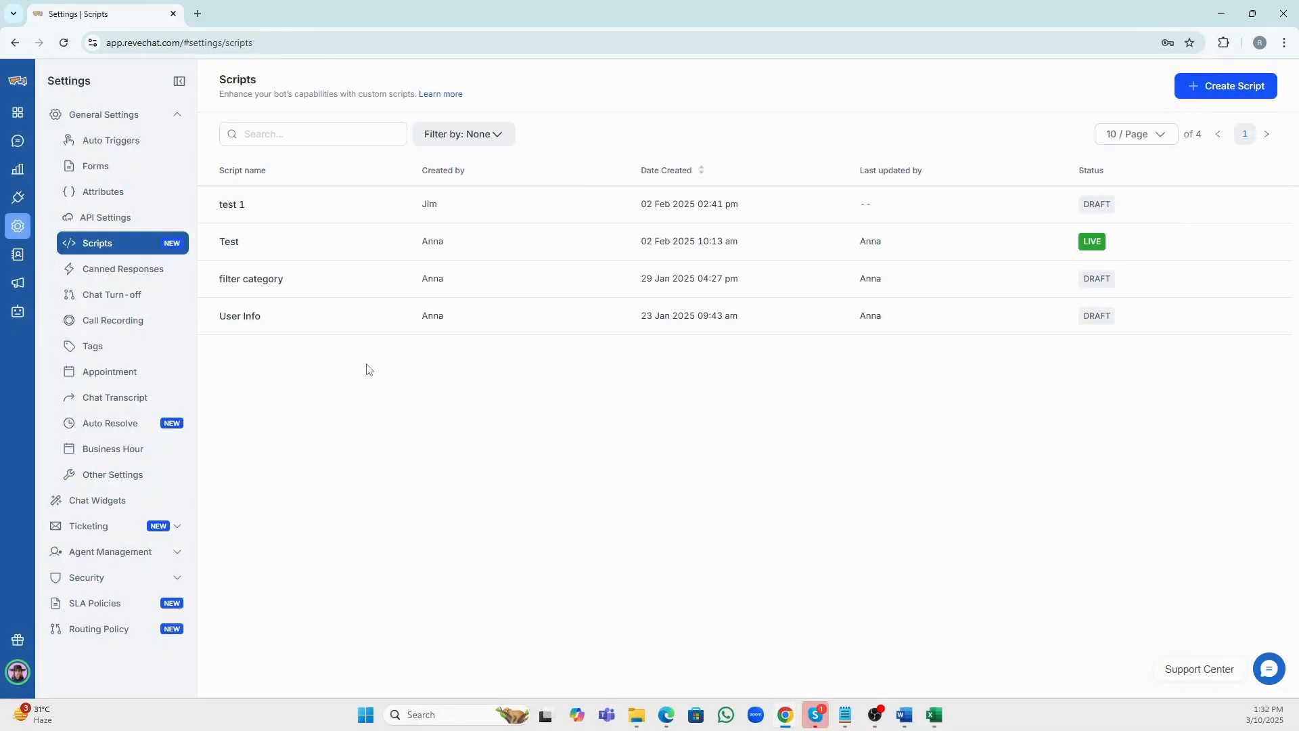
Open the script named Test and examine its category-filter code, sample variables and test response
click(521, 251)
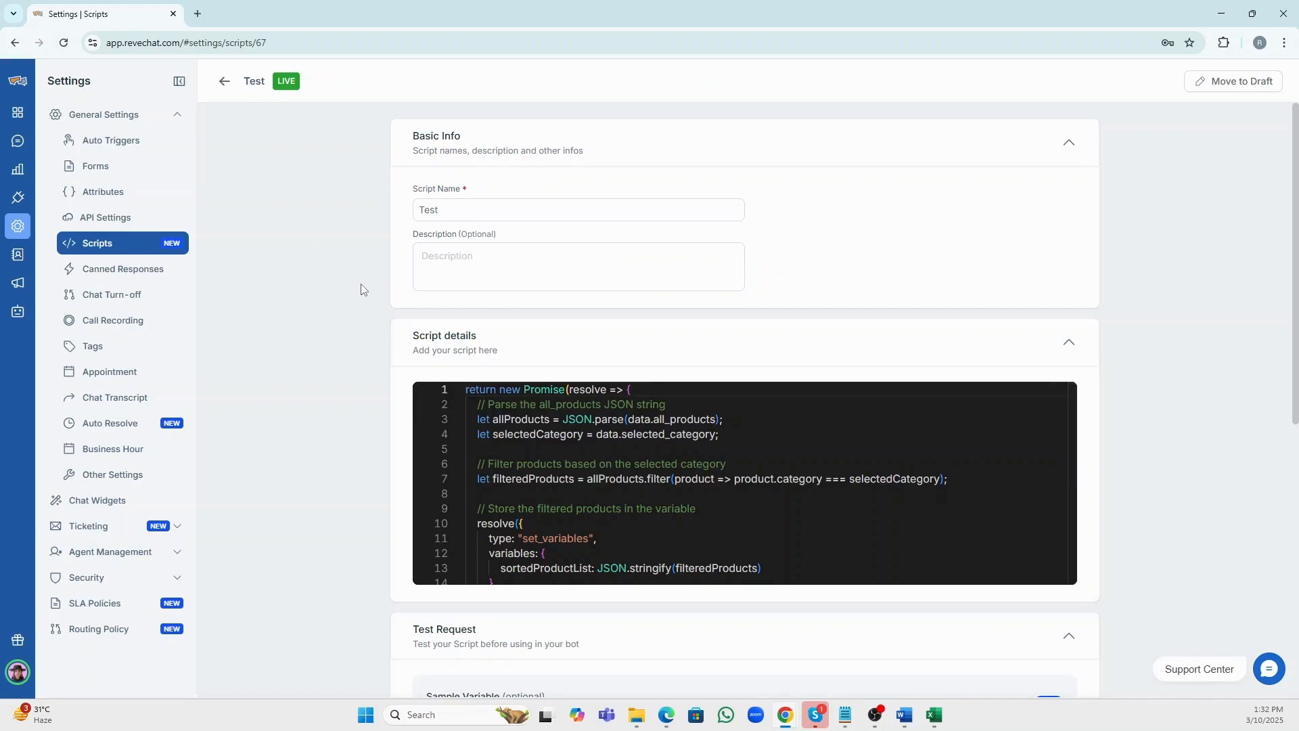
scroll(361, 285, down, 2)
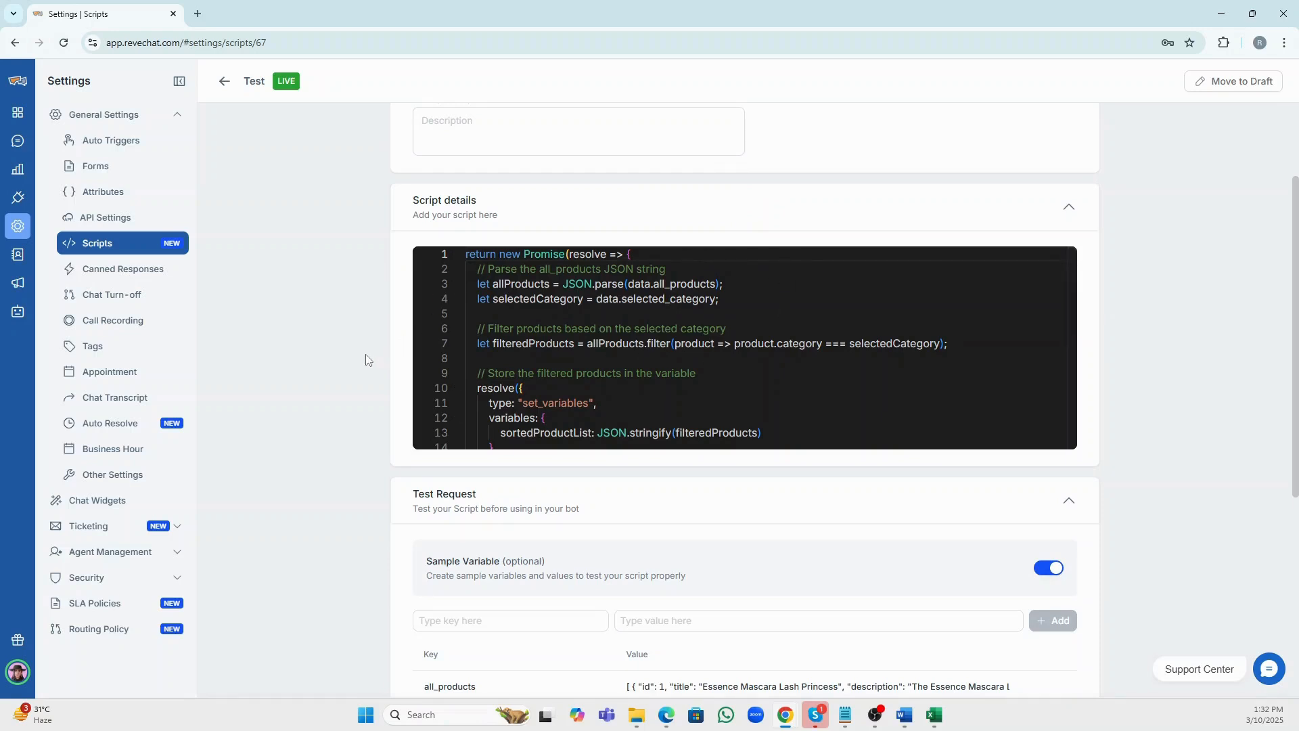
scroll(365, 359, down, 3)
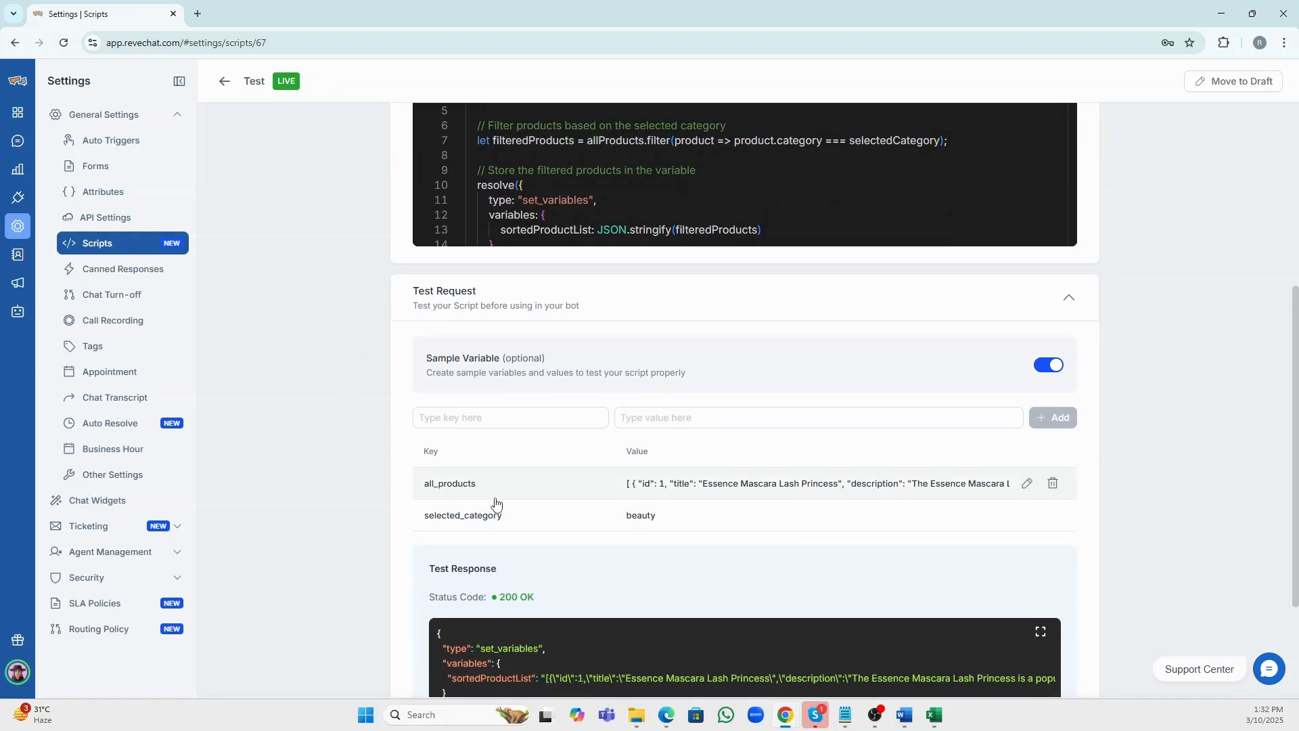
click(529, 419)
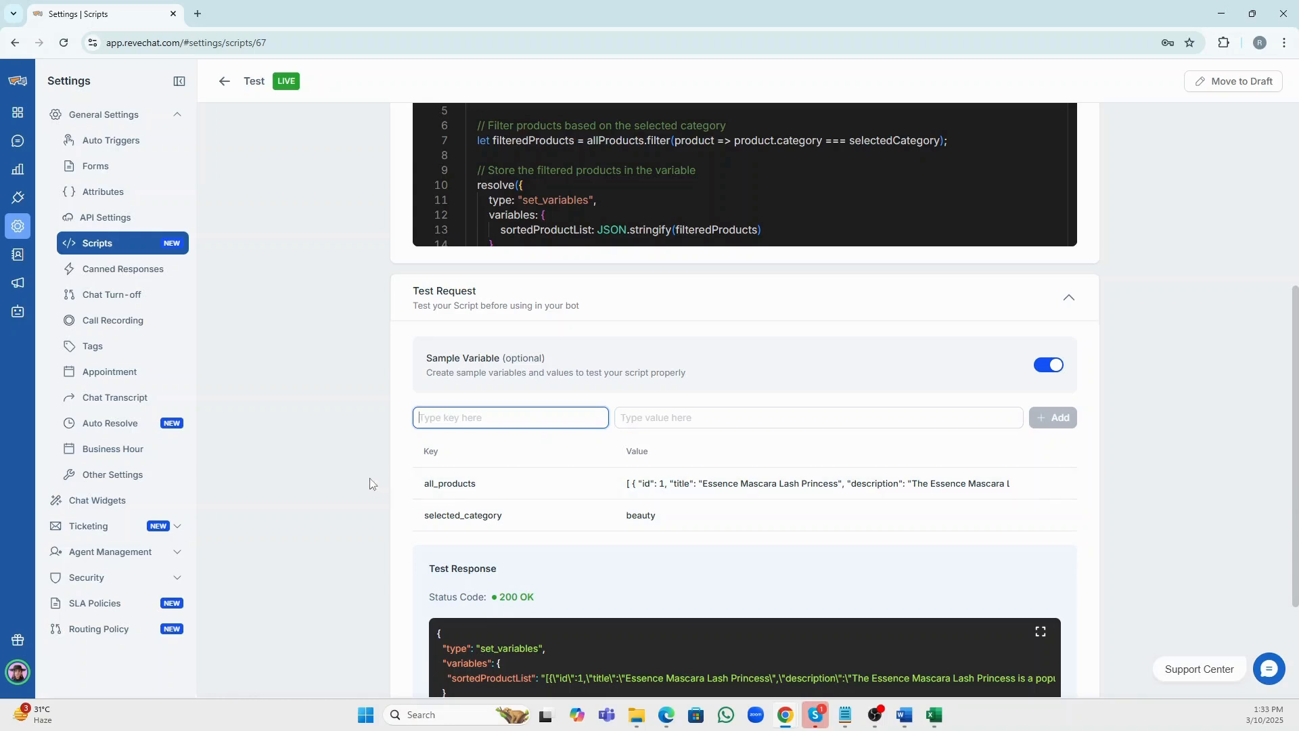
scroll(371, 483, down, 3)
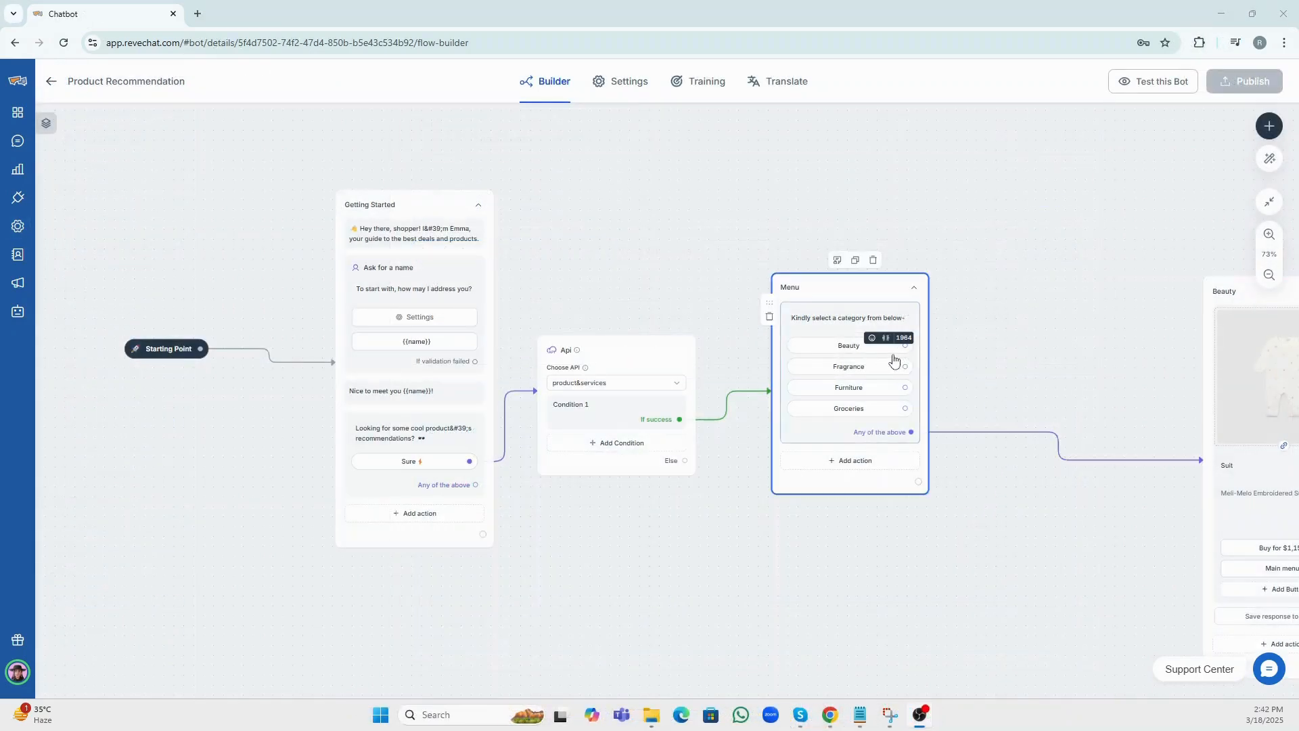
Set the button value of the Menu block's Beauty quick reply to beauty
click(867, 346)
click(841, 417)
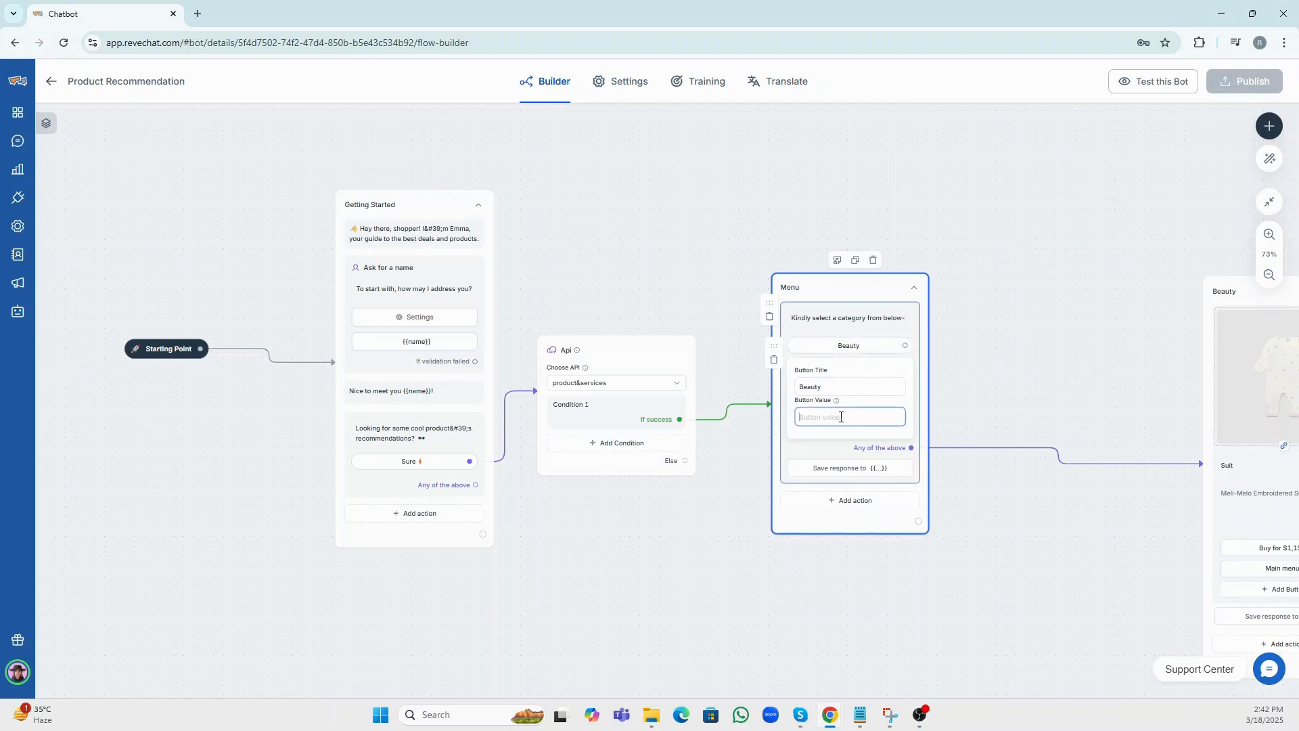
text(beauty)
click(937, 392)
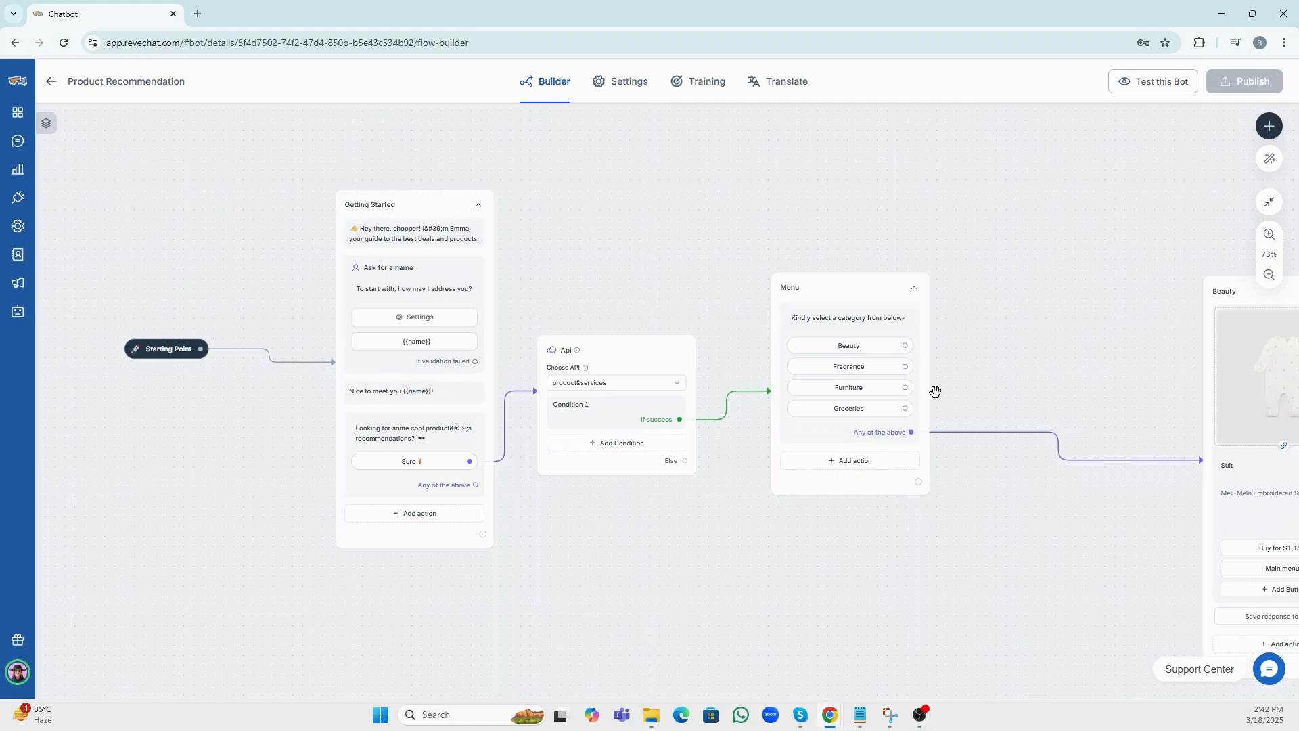
Save the Menu block's quick-reply response to the sortedProductList variable
click(841, 427)
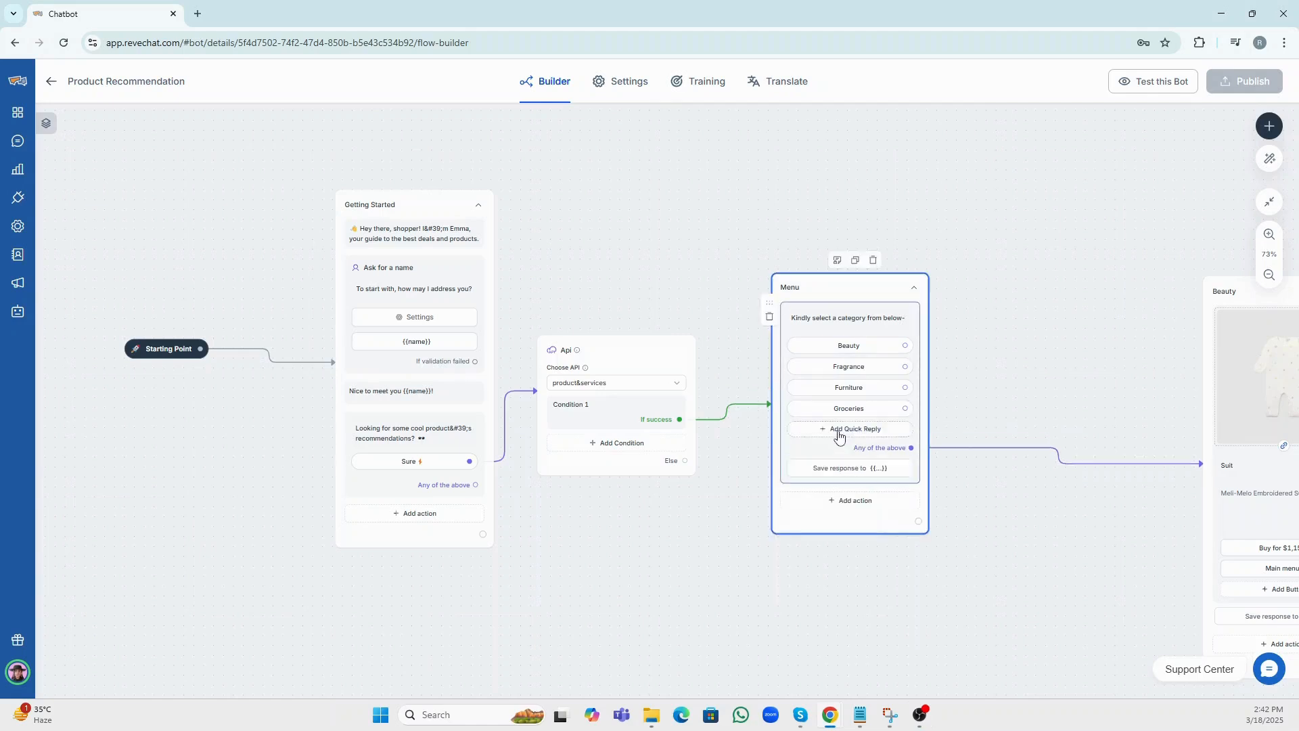
click(840, 468)
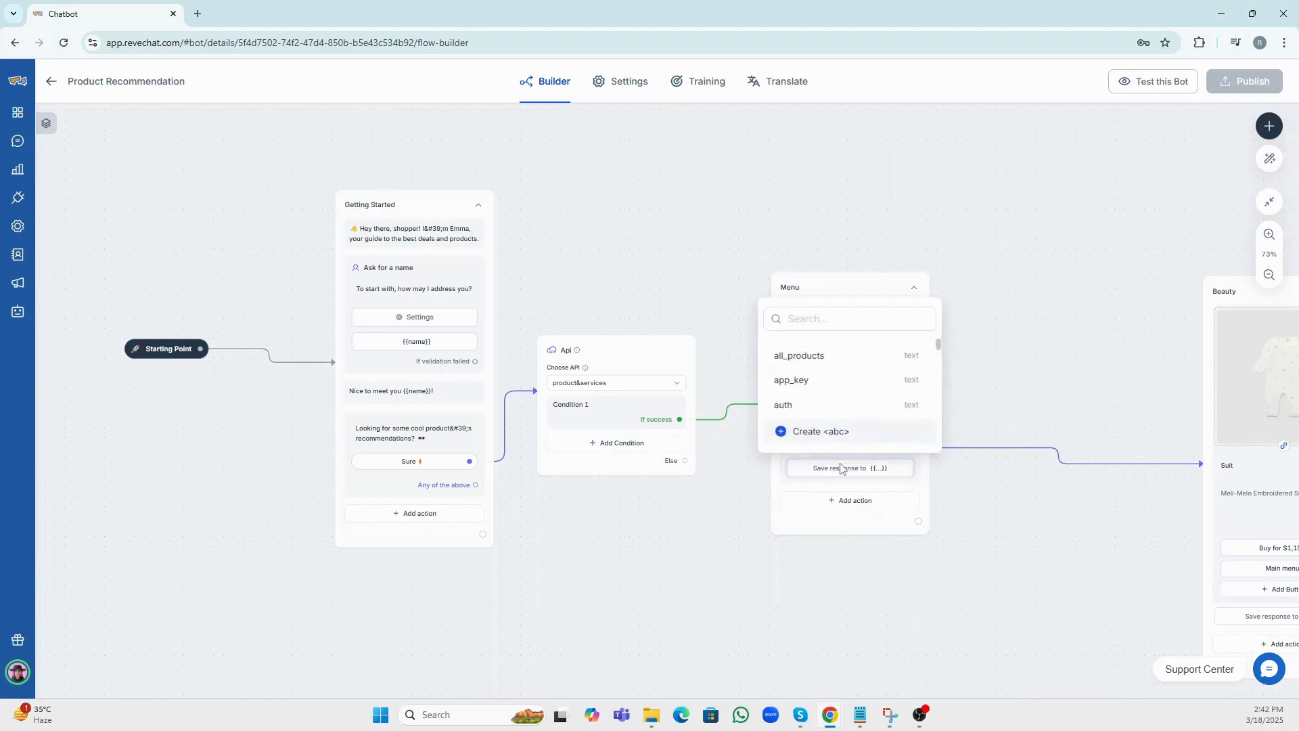
click(955, 398)
drag(951, 399, 937, 401)
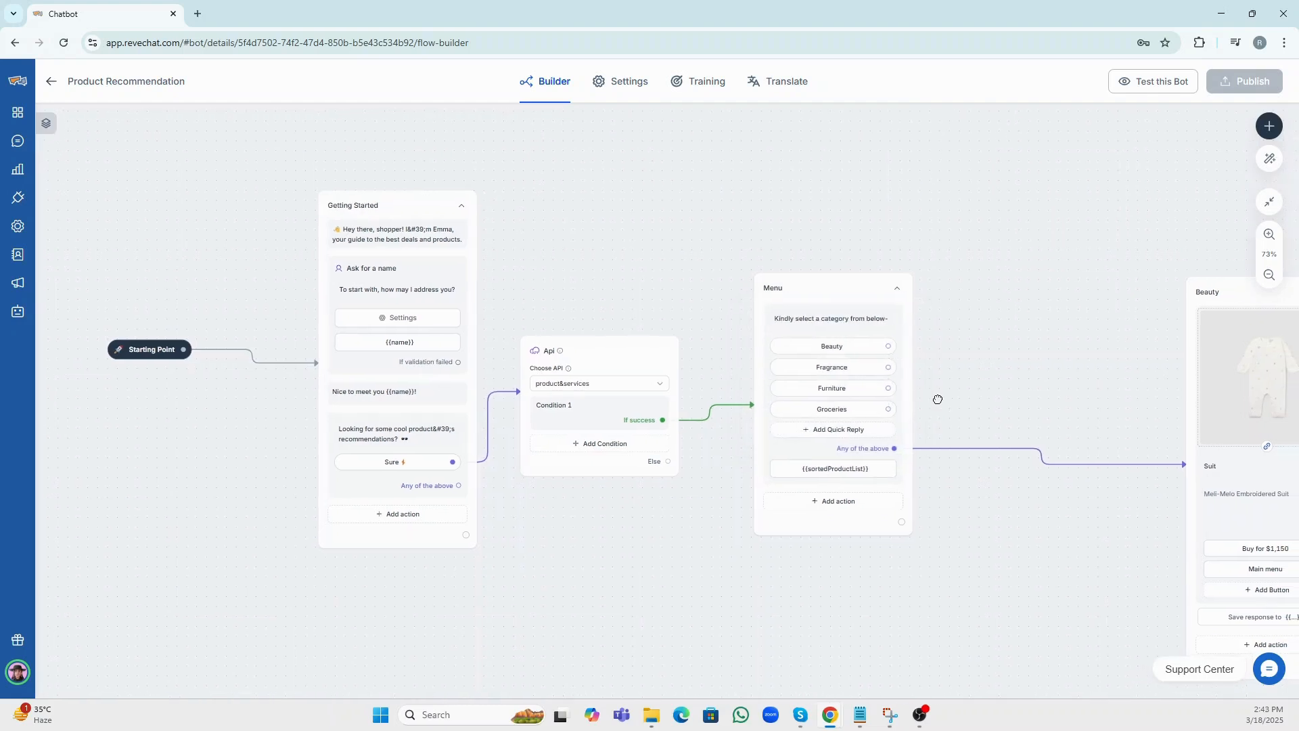
Add a Script action from the Menu block's "Any of the above" output and select the Test script
drag(896, 448, 979, 387)
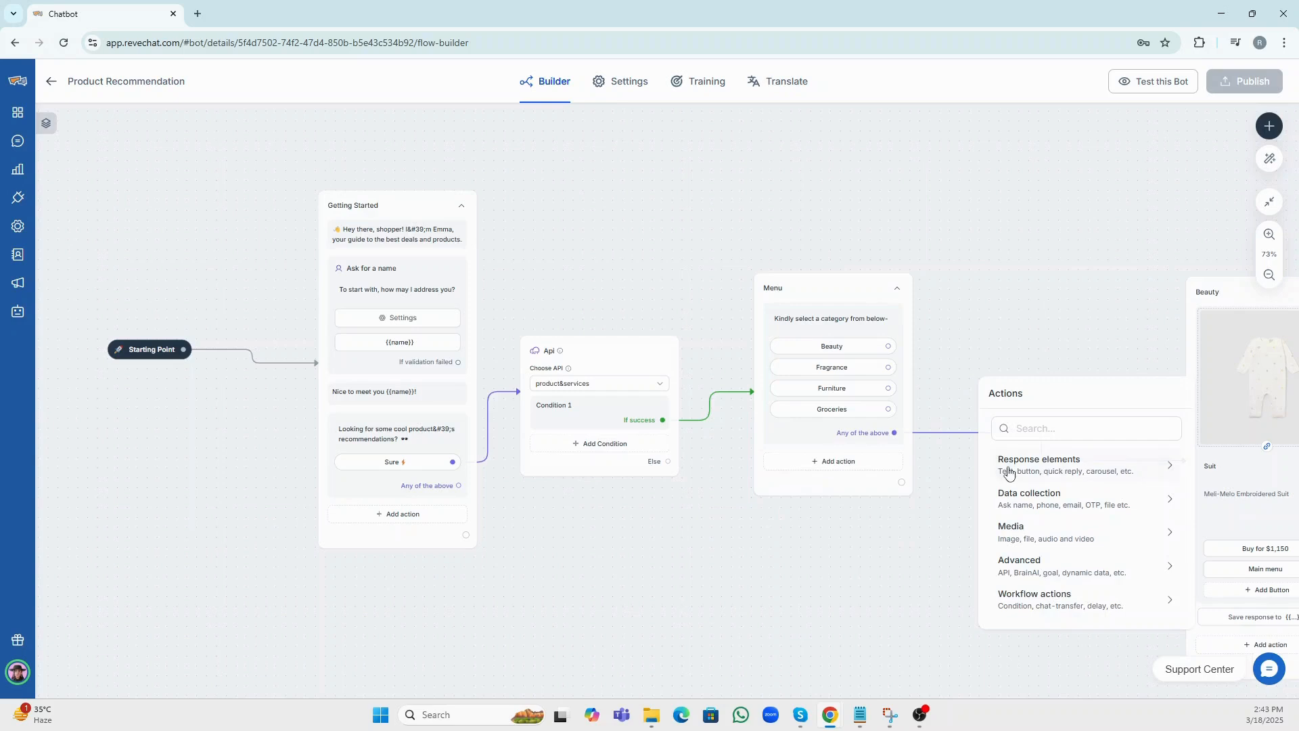
mouse_move(1020, 576)
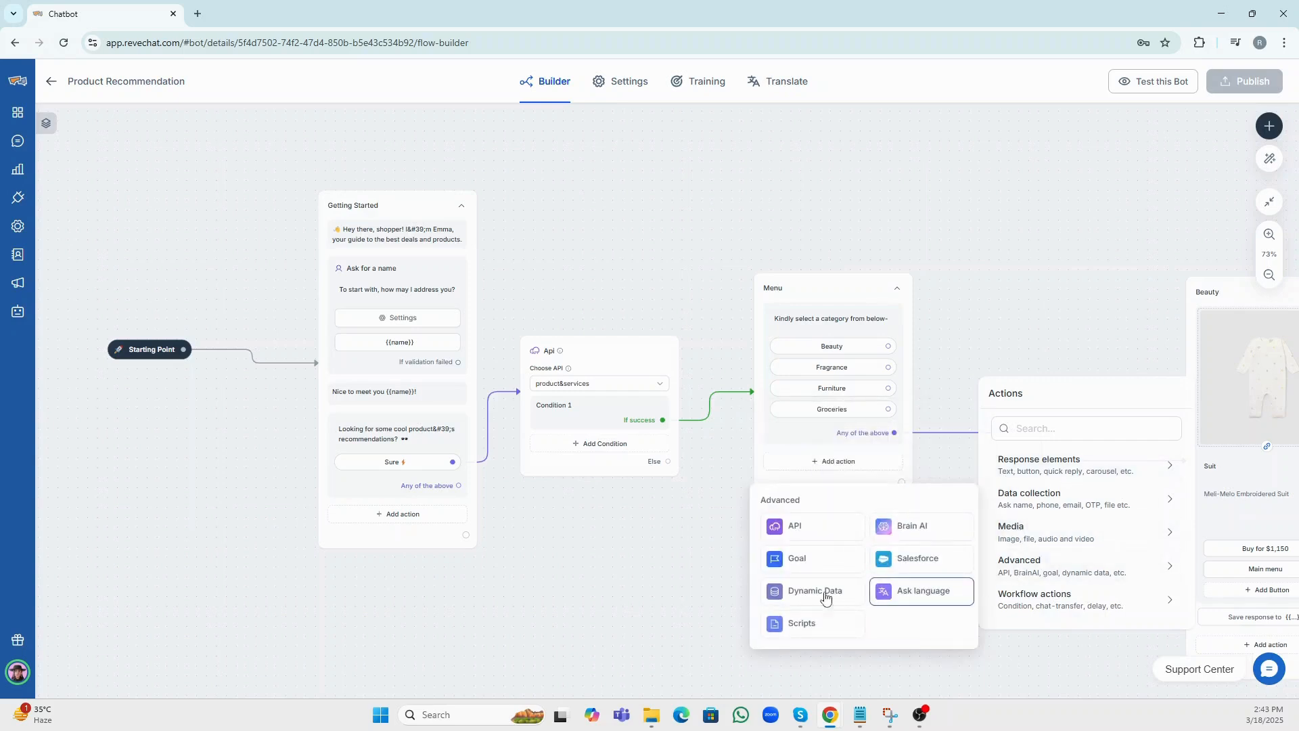
click(815, 621)
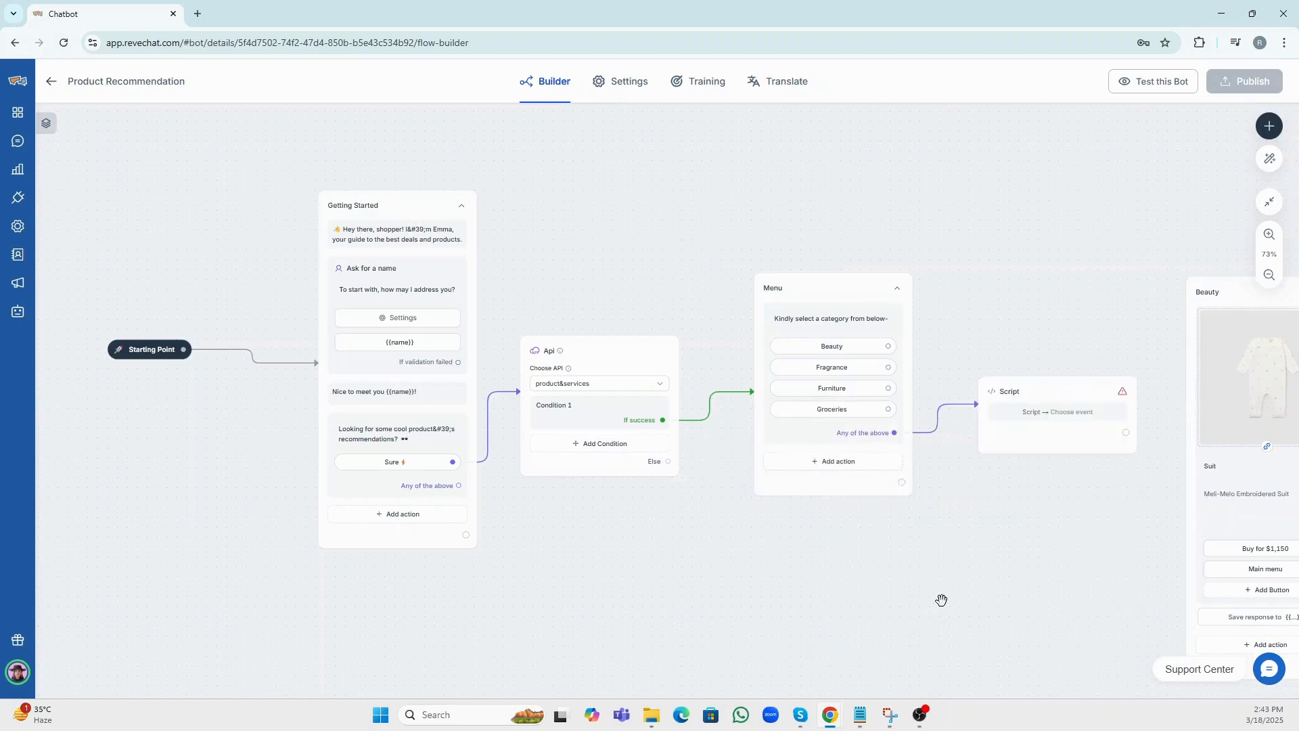
click(1059, 414)
click(1052, 422)
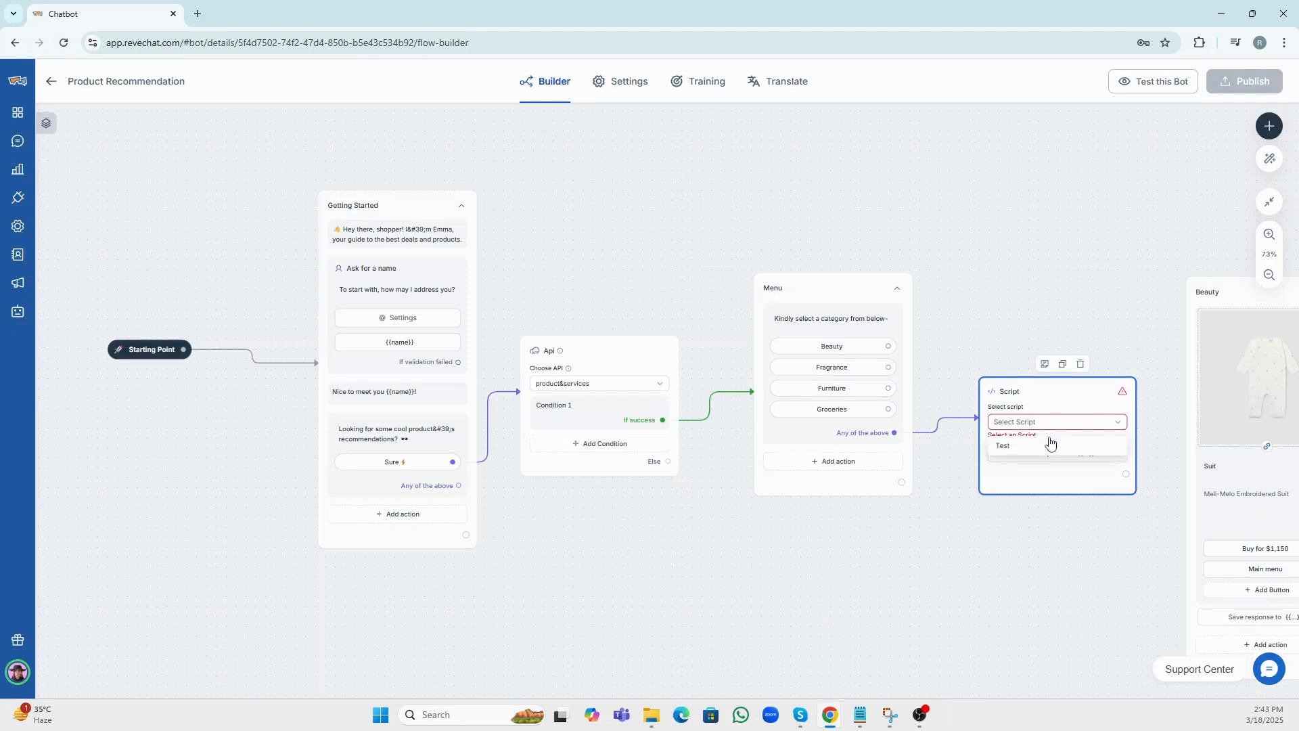
click(1049, 447)
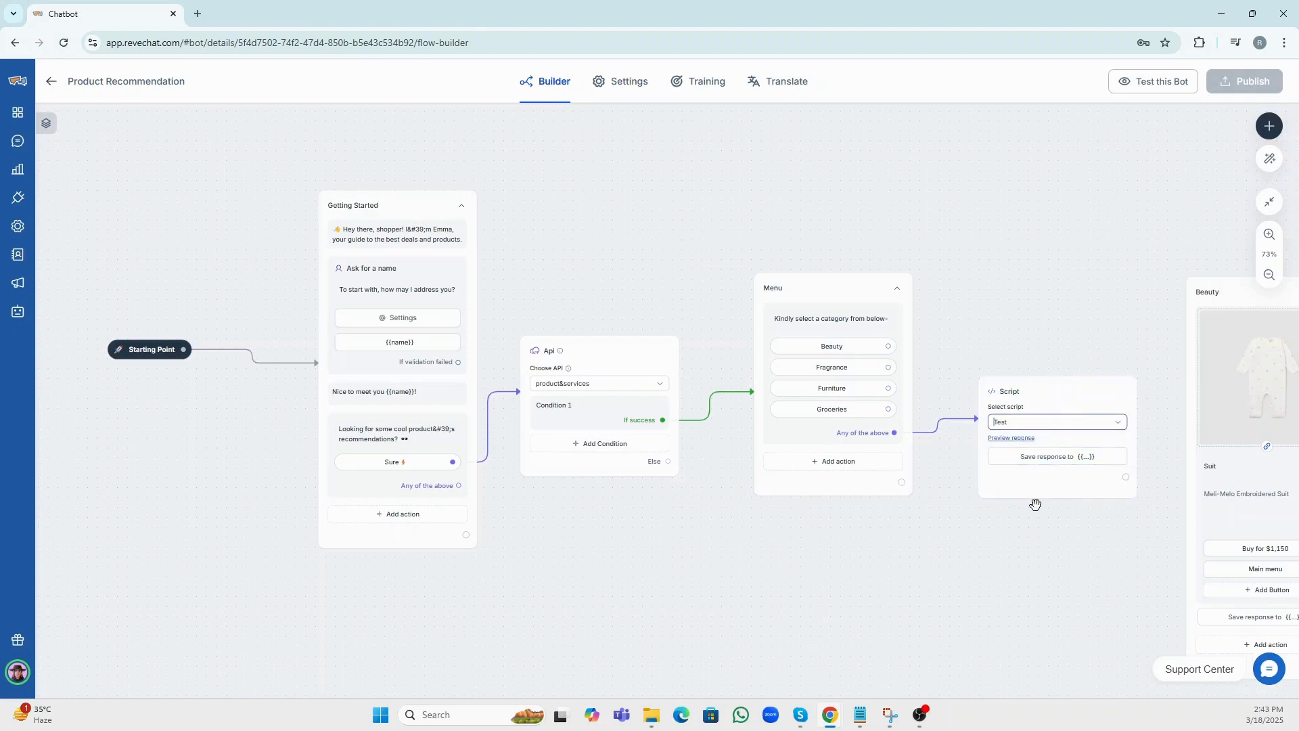
Move the Beauty block out of the way and add a Dynamic Data action connected from the Script block's output
drag(1076, 522, 778, 501)
drag(1031, 286, 1283, 299)
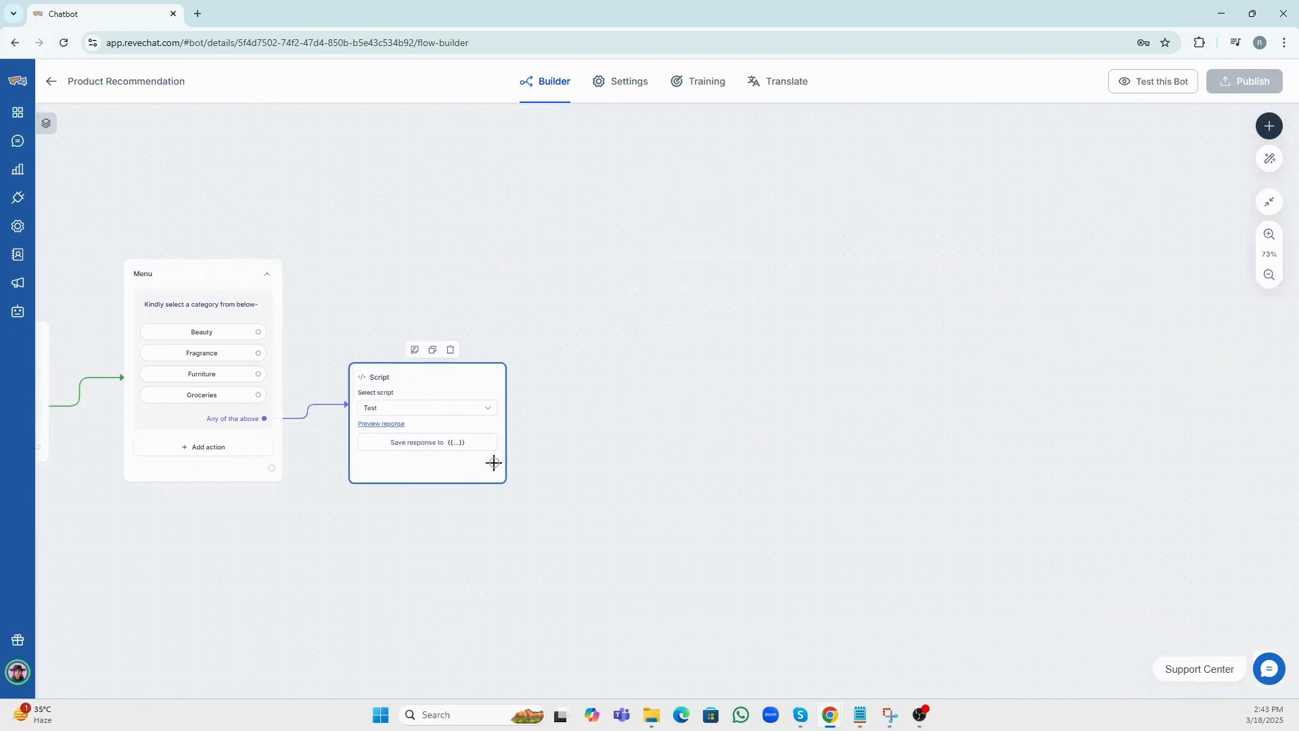
drag(493, 463, 617, 349)
mouse_move(778, 539)
click(879, 568)
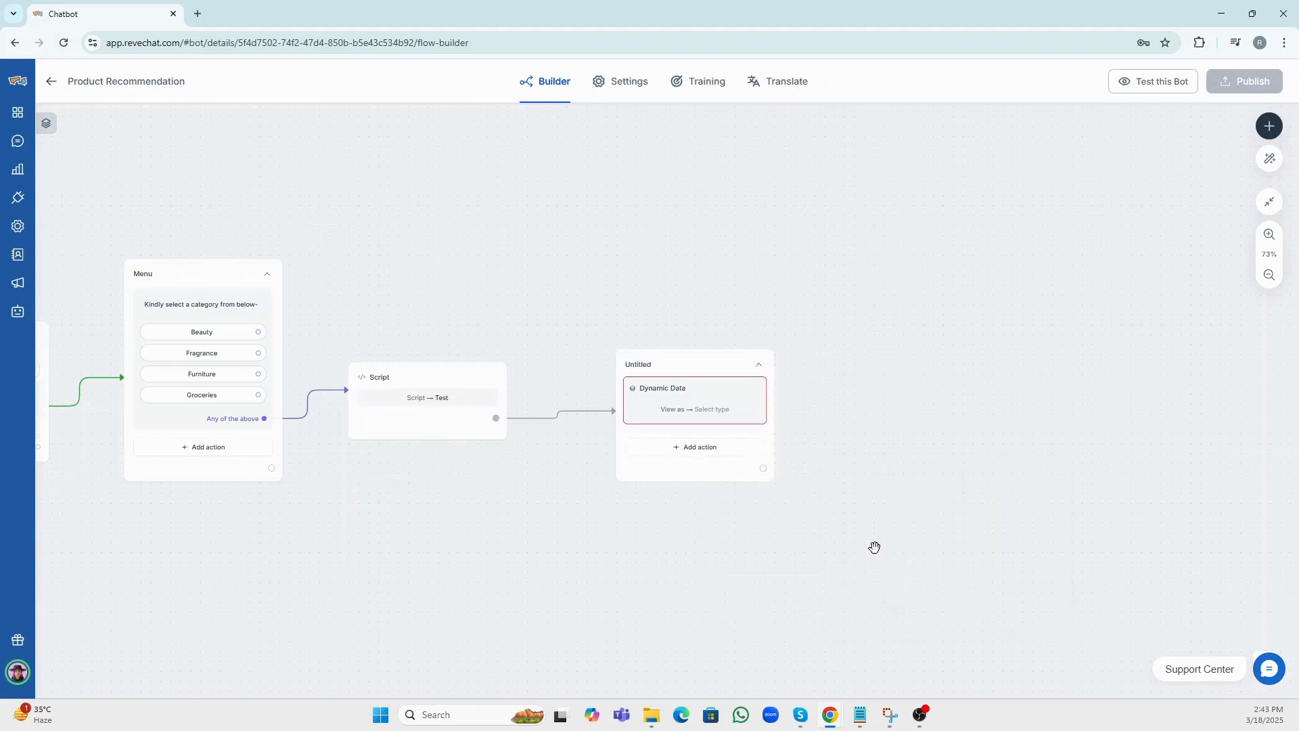
Configure the Dynamic Data action with the sortedProductList attribute, Object data format and Carousel preview
click(734, 411)
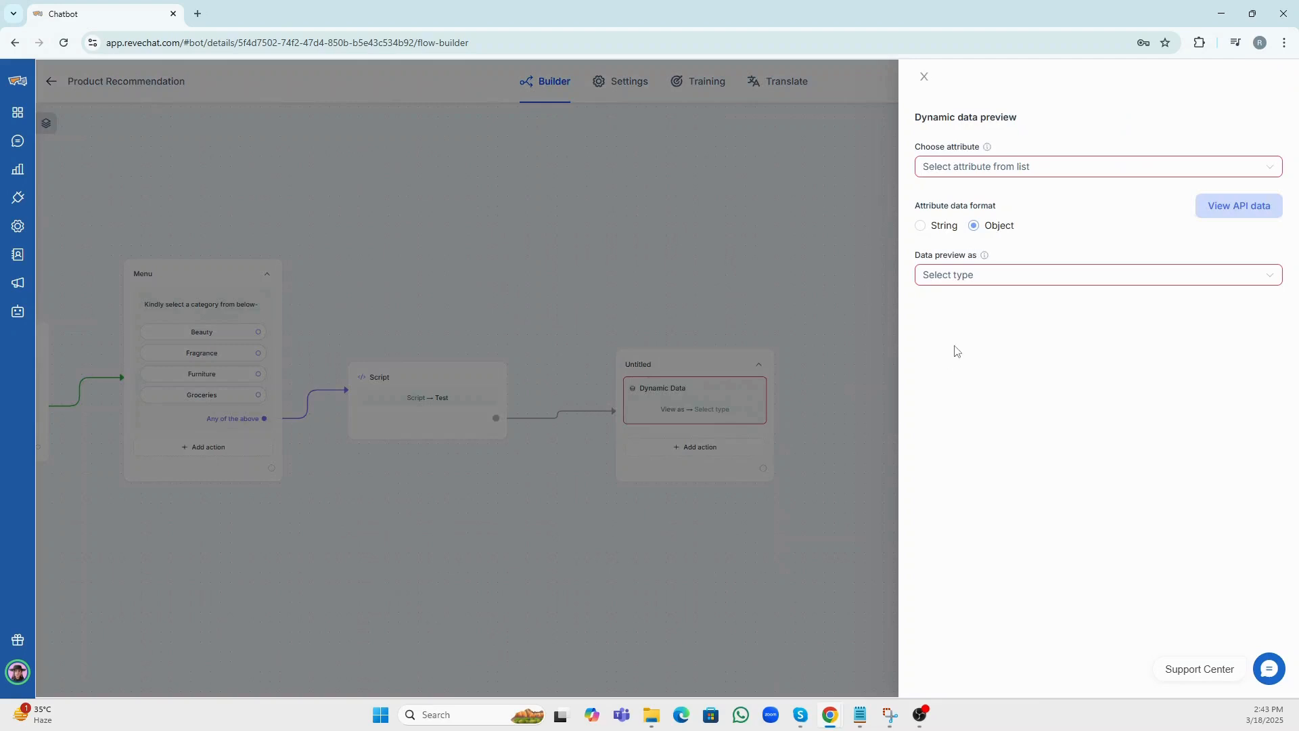
click(1118, 169)
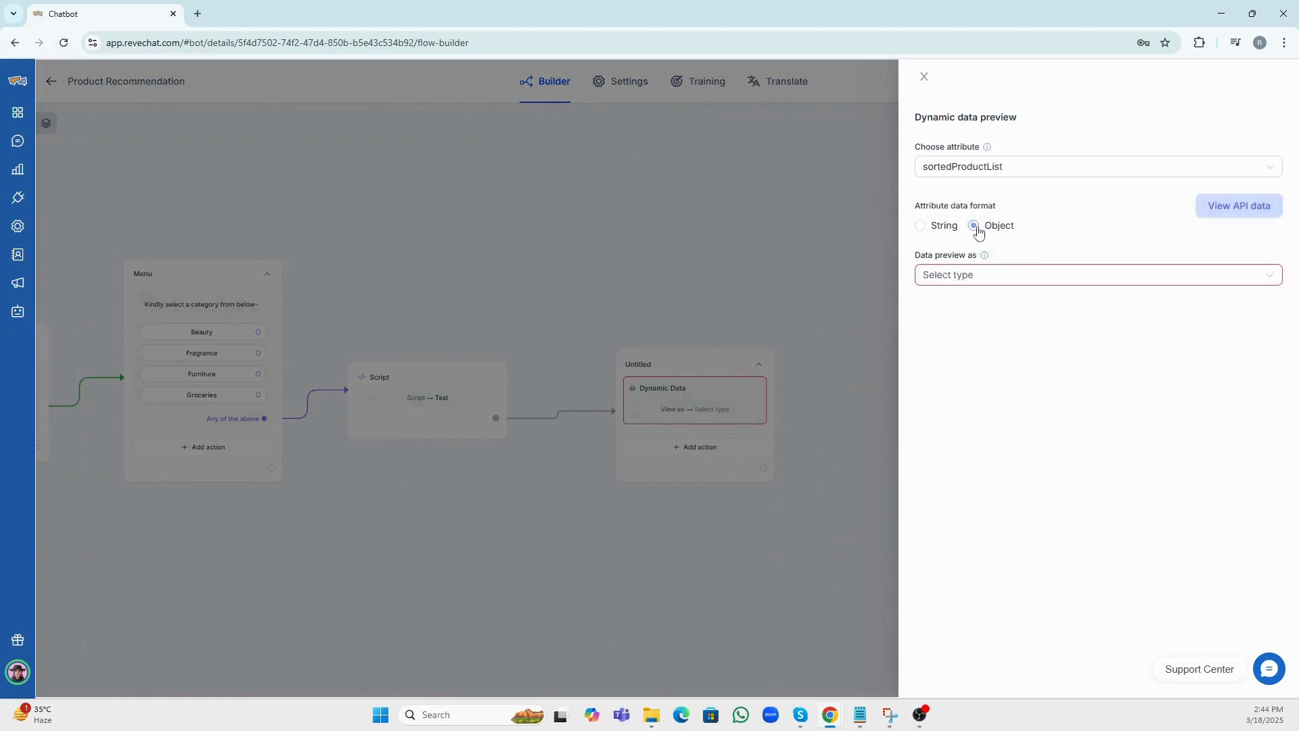
click(976, 226)
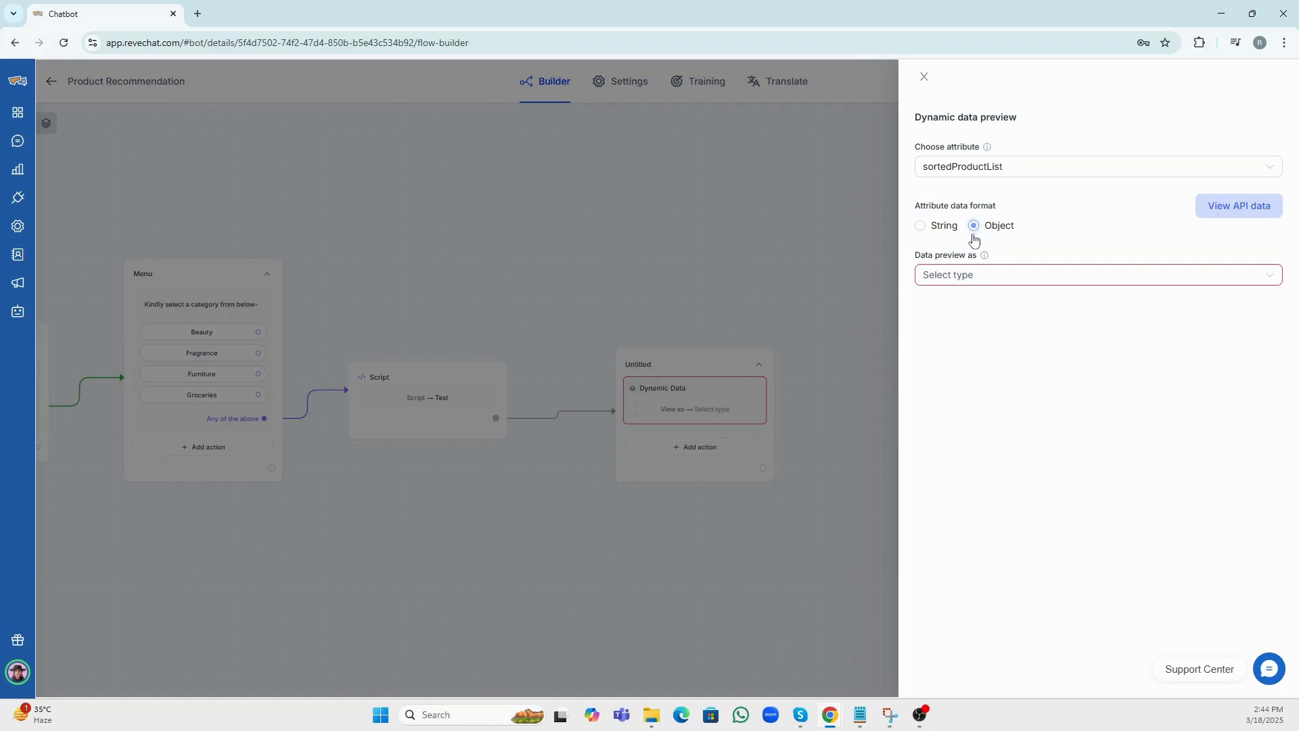
click(962, 276)
click(959, 366)
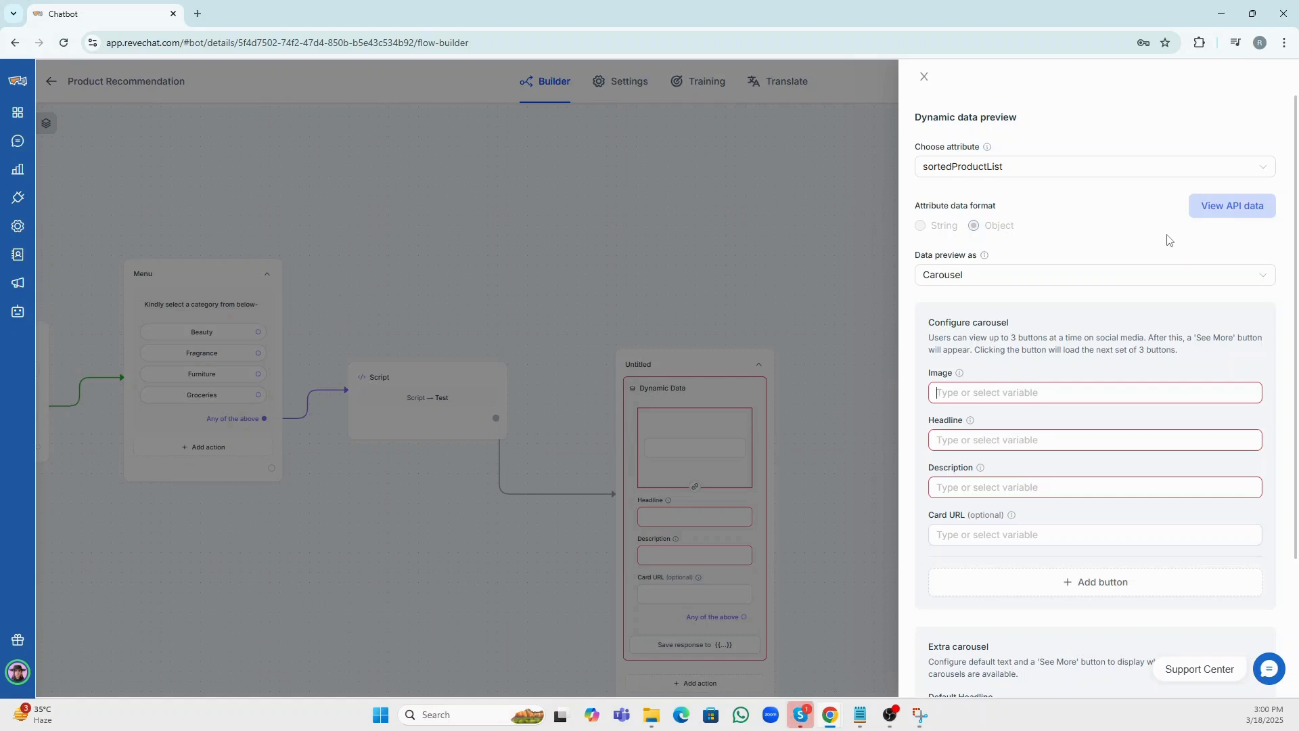
Consult the product JSON snip and map the carousel's image to thumbnail, headline to title and description to description
click(920, 715)
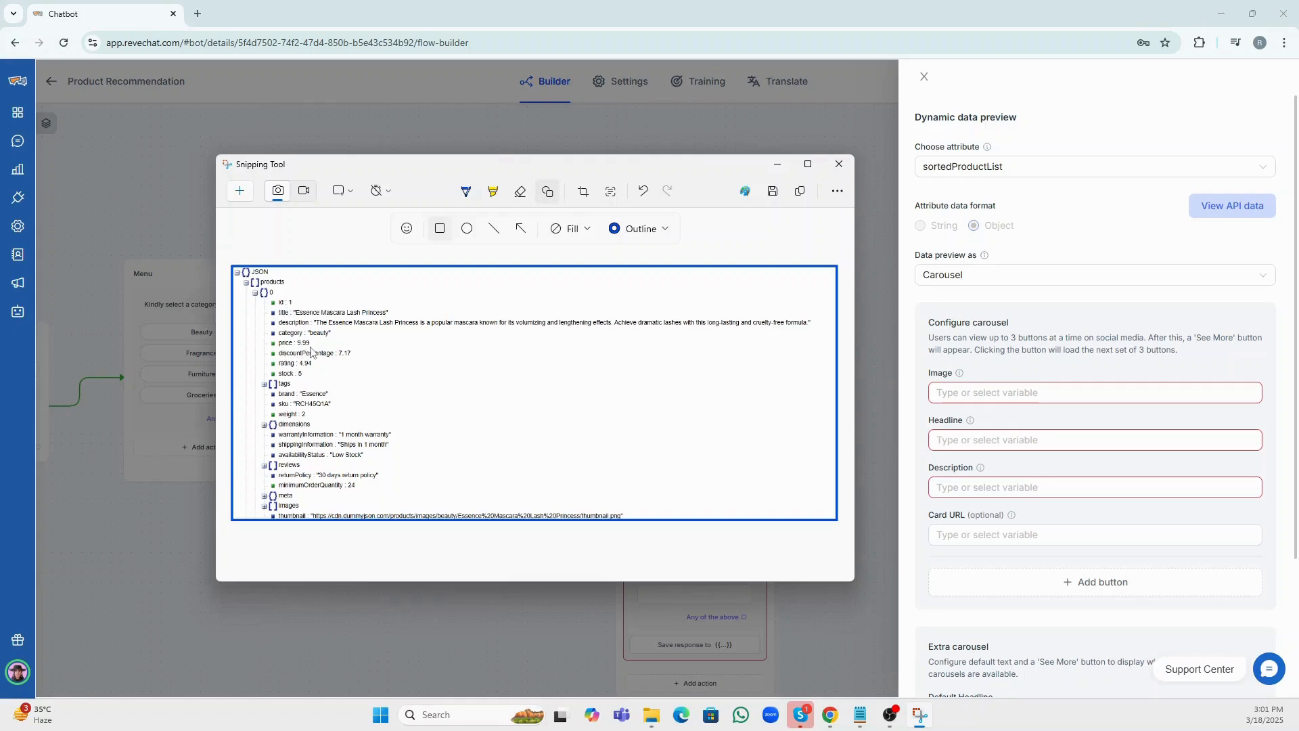
click(981, 391)
text(thumbnail)
click(983, 440)
text(title)
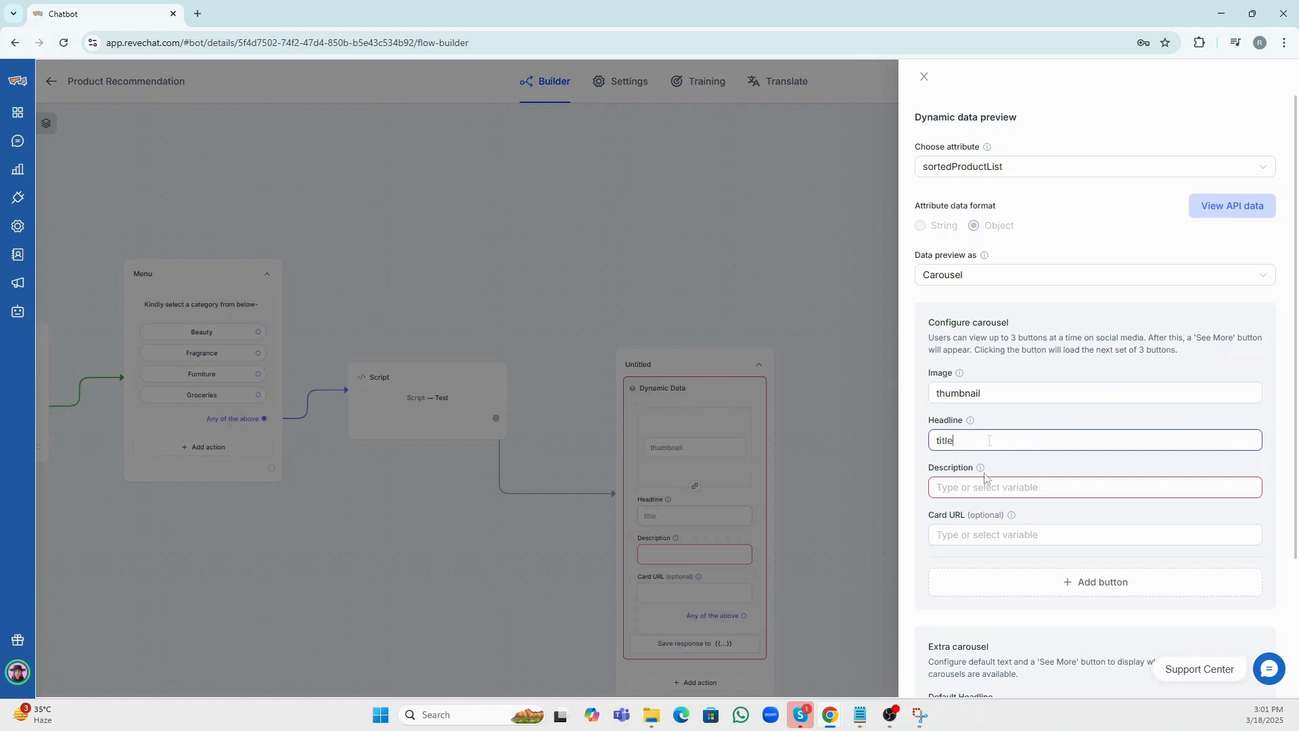
click(984, 485)
text(description)
Add a button to the carousel cards with price as its title
scroll(985, 491, down, 1)
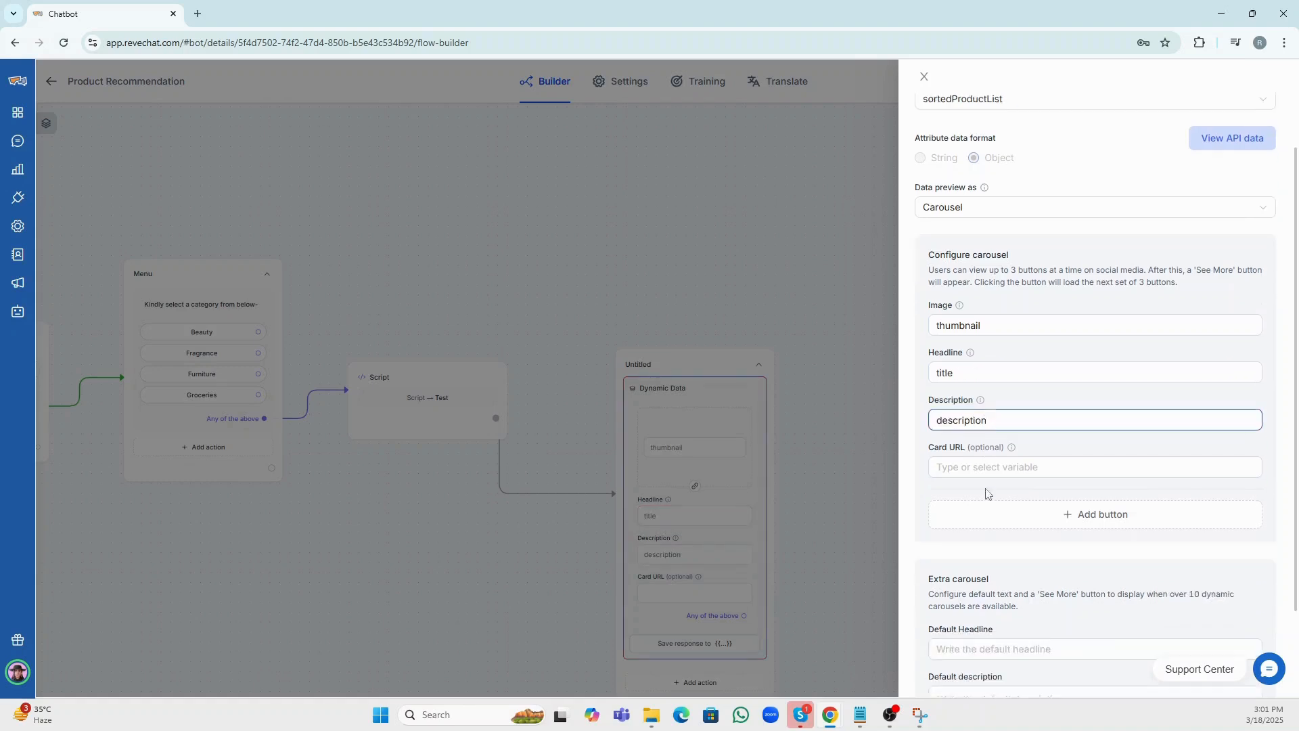
click(991, 514)
click(995, 557)
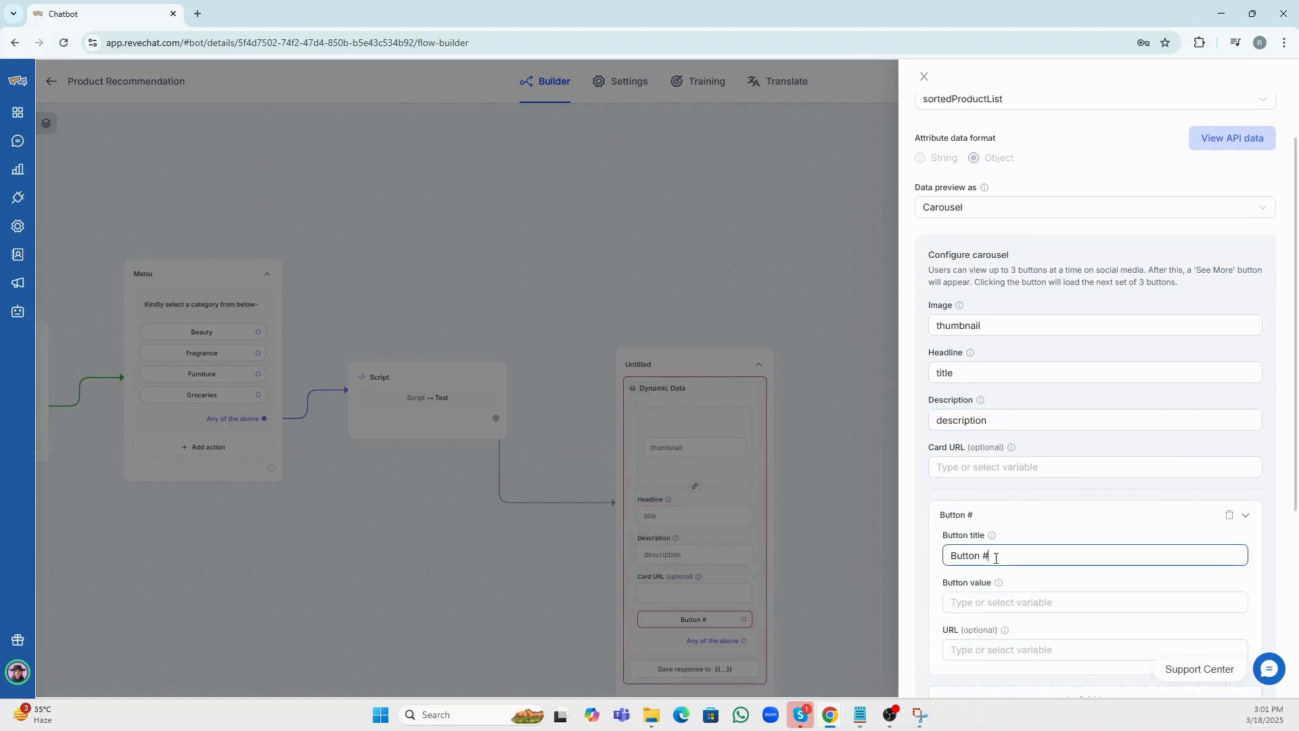
key(ctrl+a)
text(price)
Set the extra carousel's default headline to "Did not find what your looking?" and description to 'Click "See More" to view more products'
scroll(995, 559, down, 4)
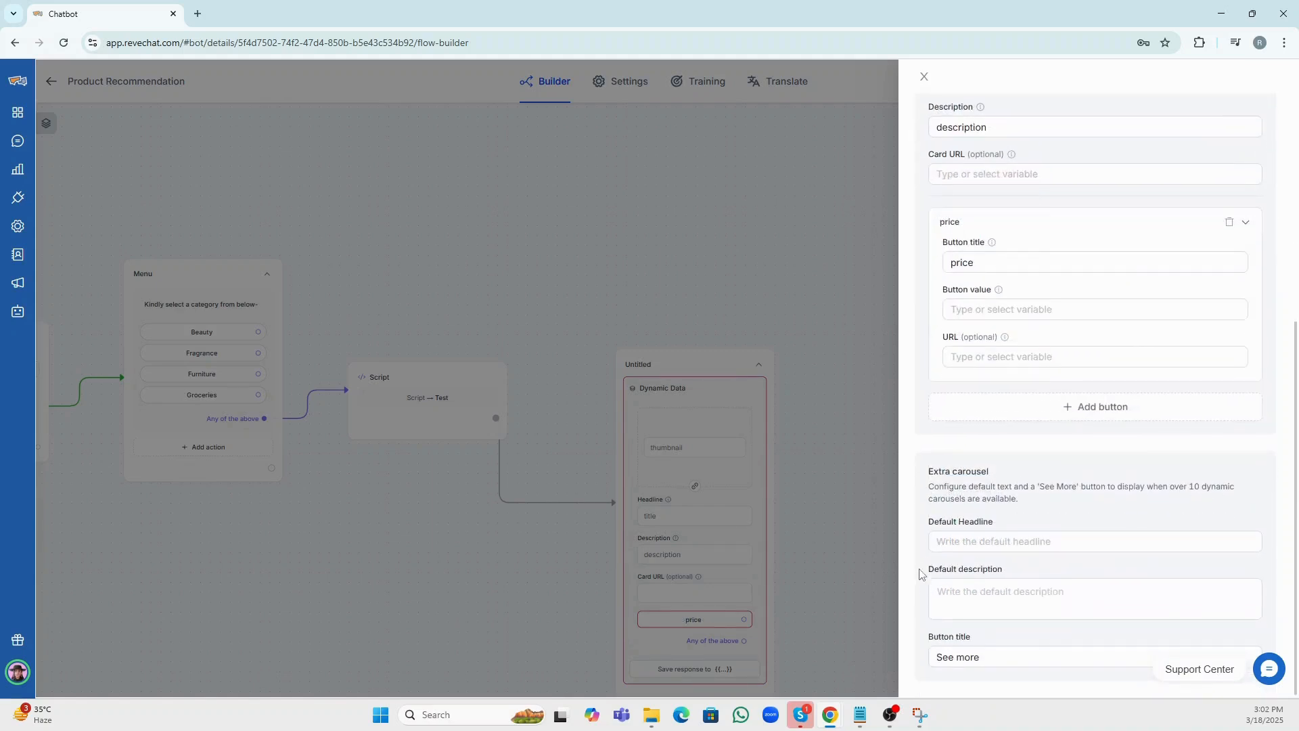
click(942, 545)
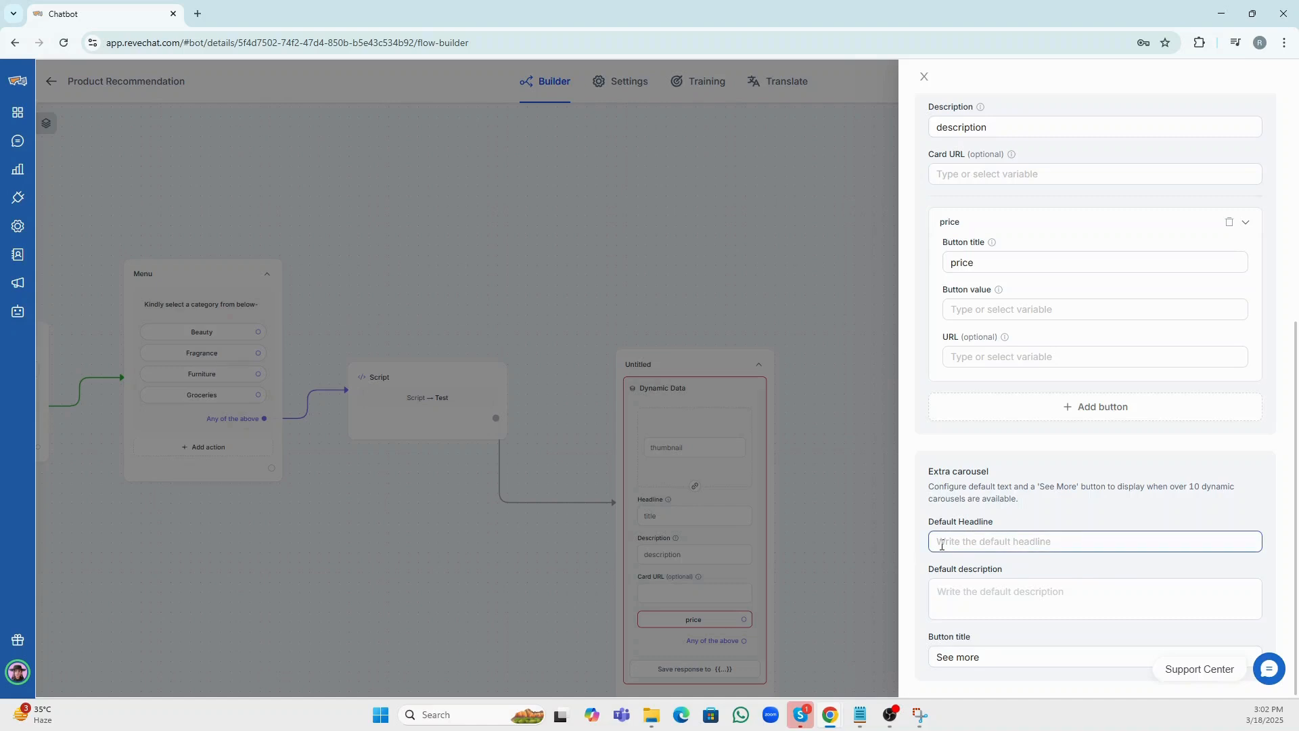
text(C)
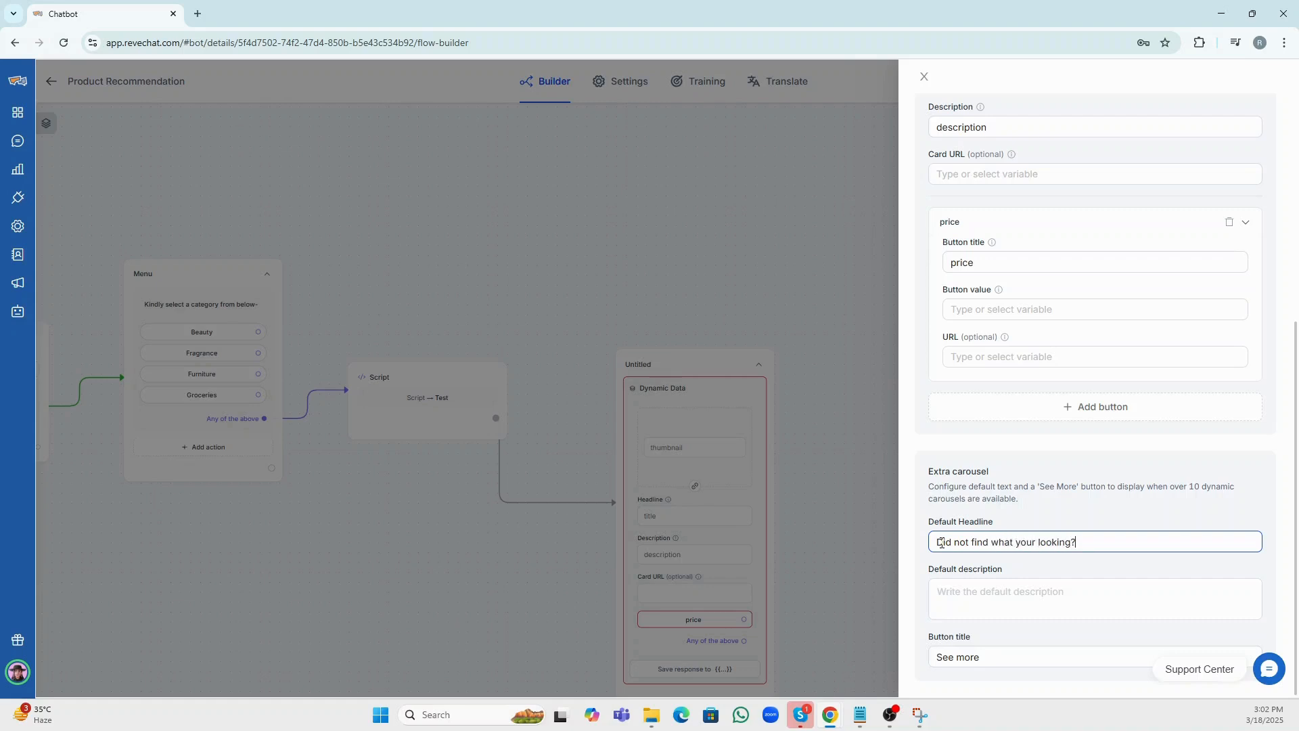
click(946, 586)
text(Click "See More" to view more products)
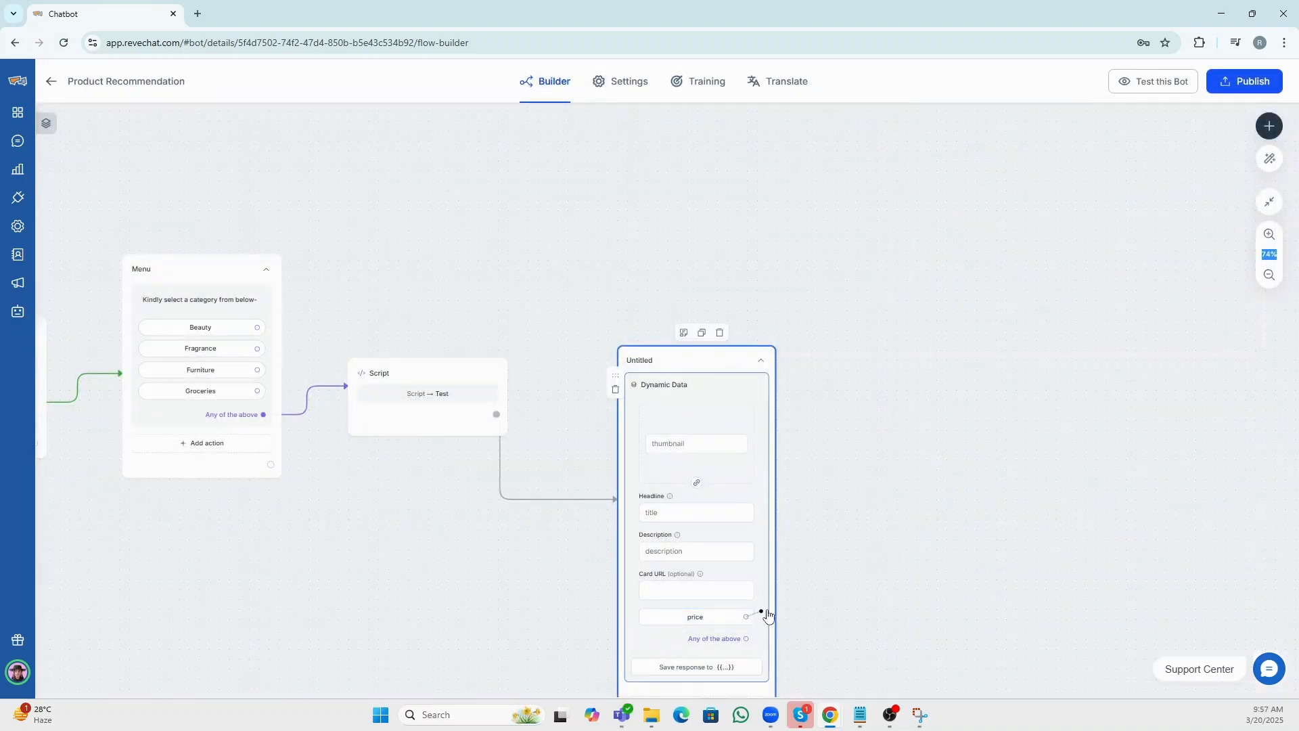
Add a Flow handover action from the Dynamic Data block's price button and hand over to Payment Flow
drag(745, 617, 858, 595)
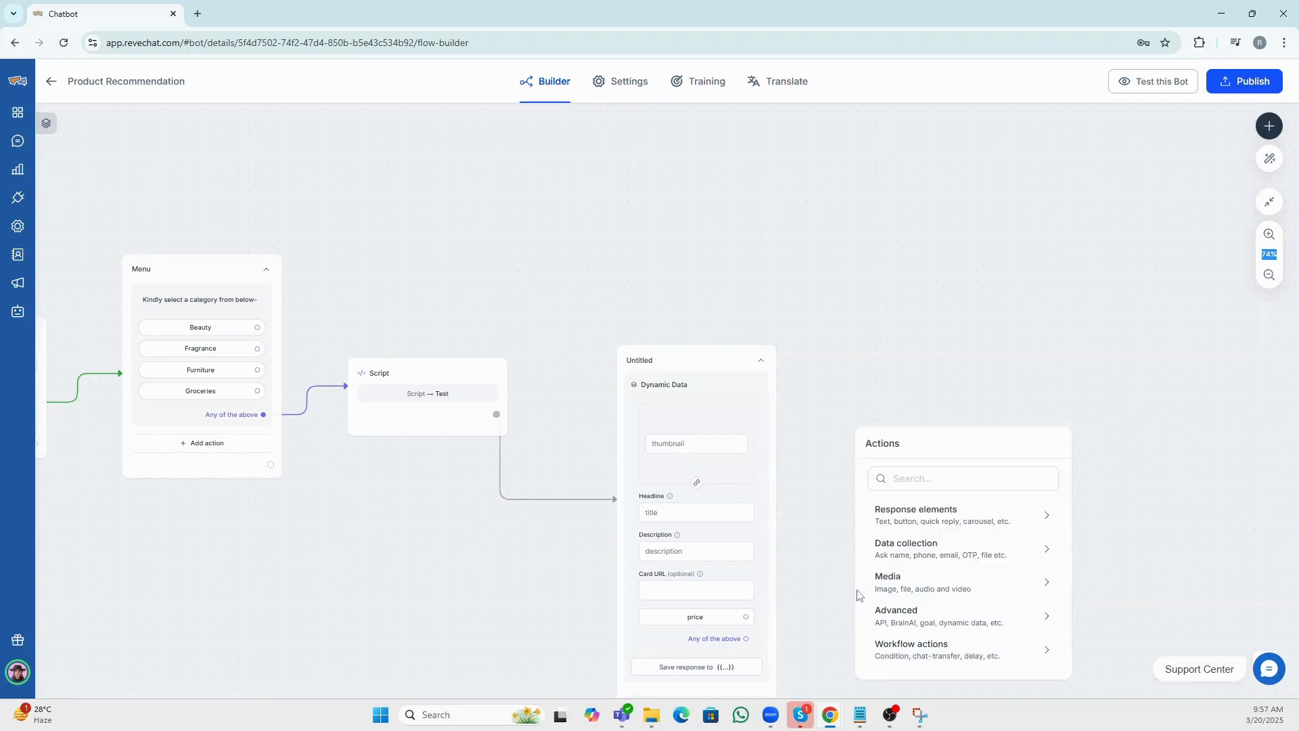
click(910, 660)
click(821, 669)
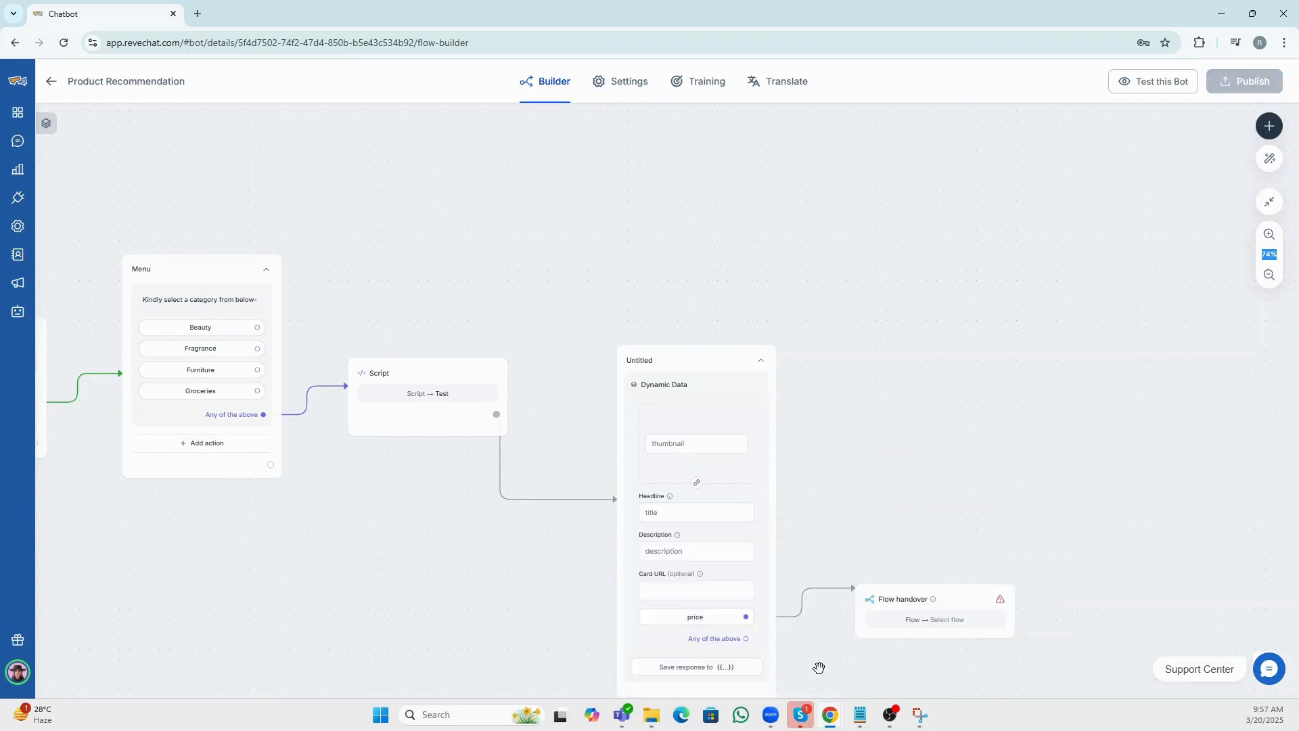
click(909, 631)
click(909, 631)
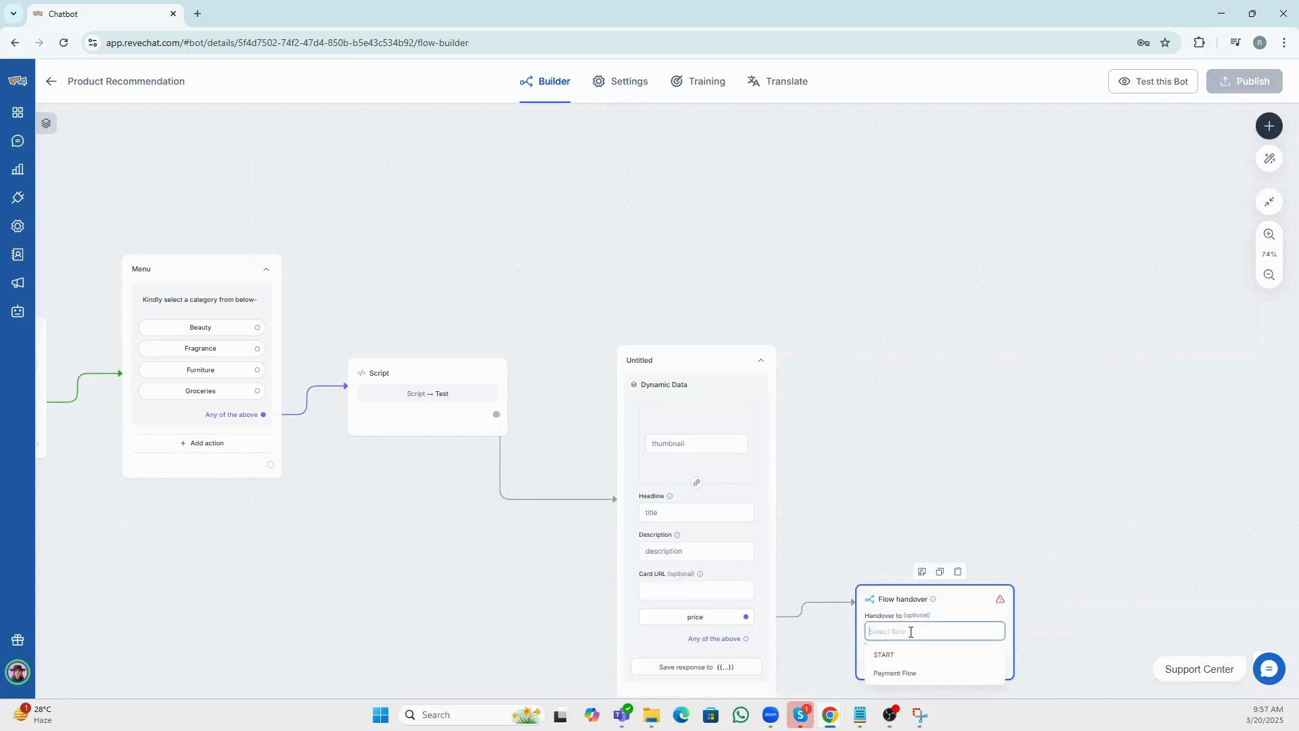
click(912, 673)
click(840, 637)
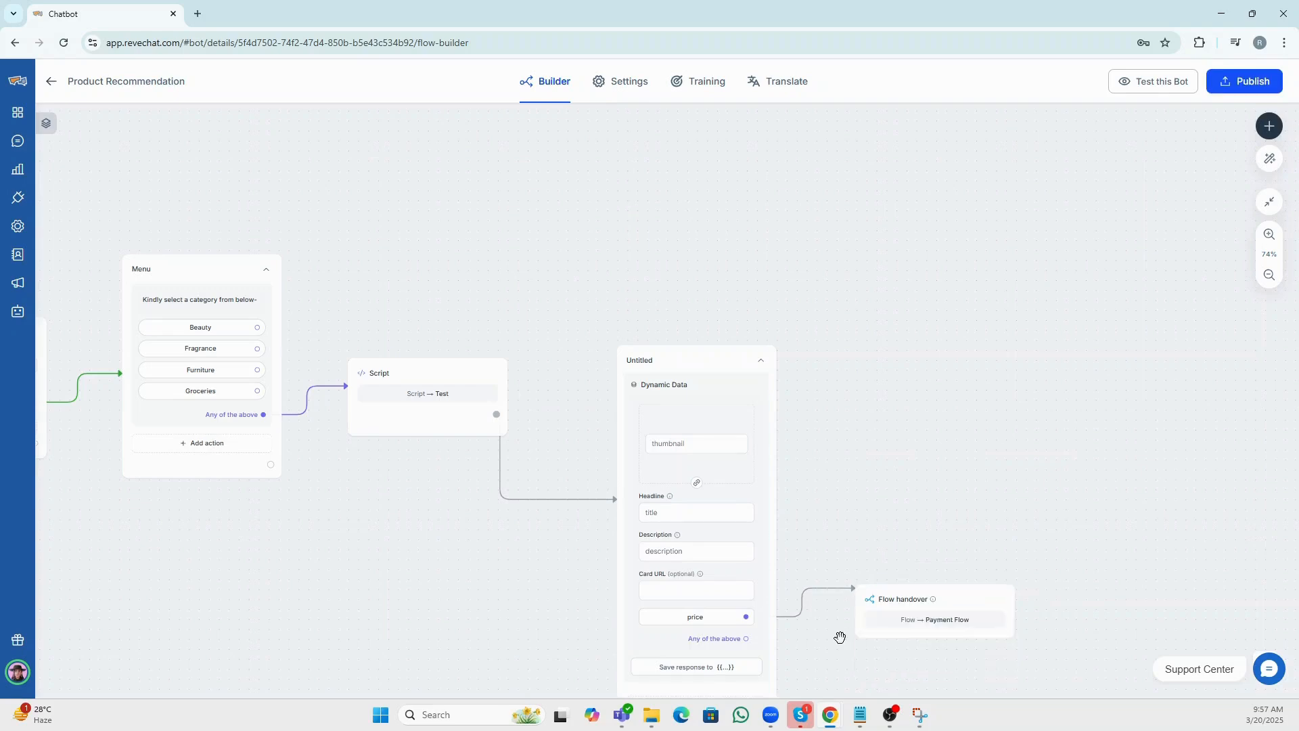
Launch the bot's test website, start a chat conversation and answer the greeting with the shopper's name
click(1151, 84)
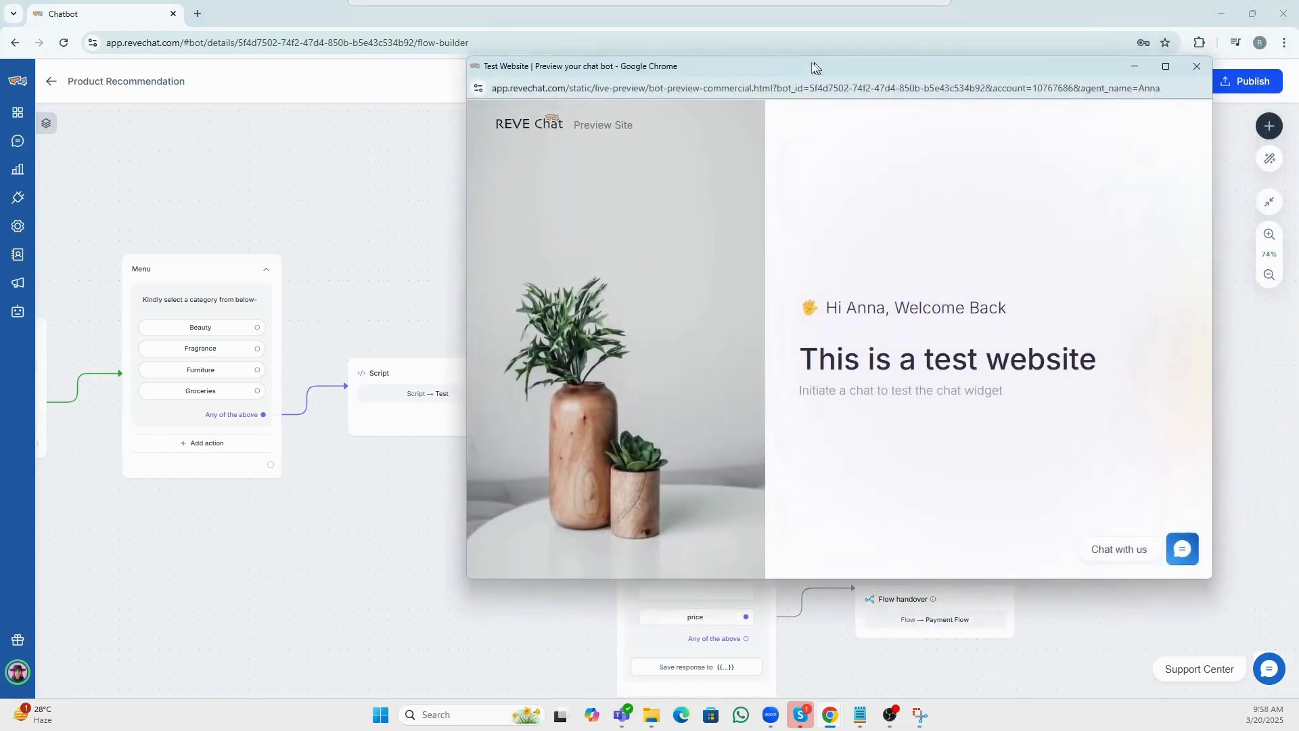
drag(815, 67, 799, 77)
click(1091, 556)
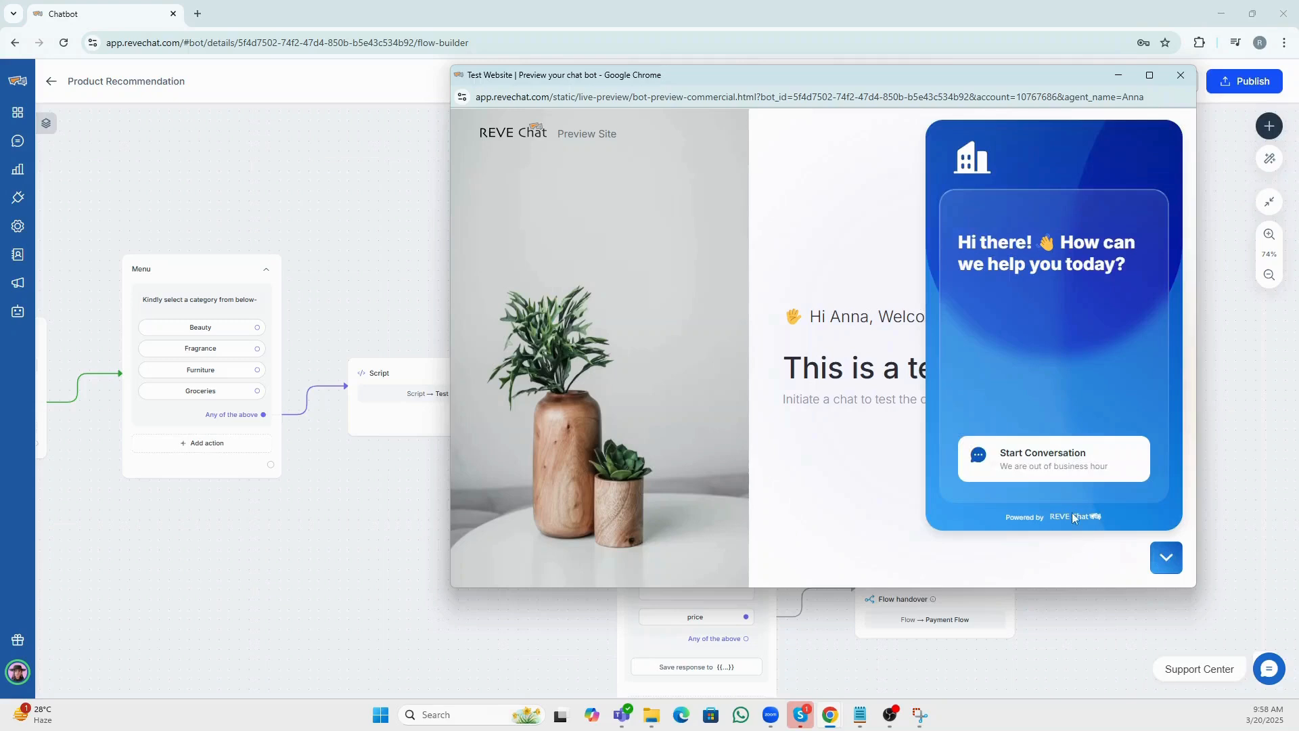
click(1058, 469)
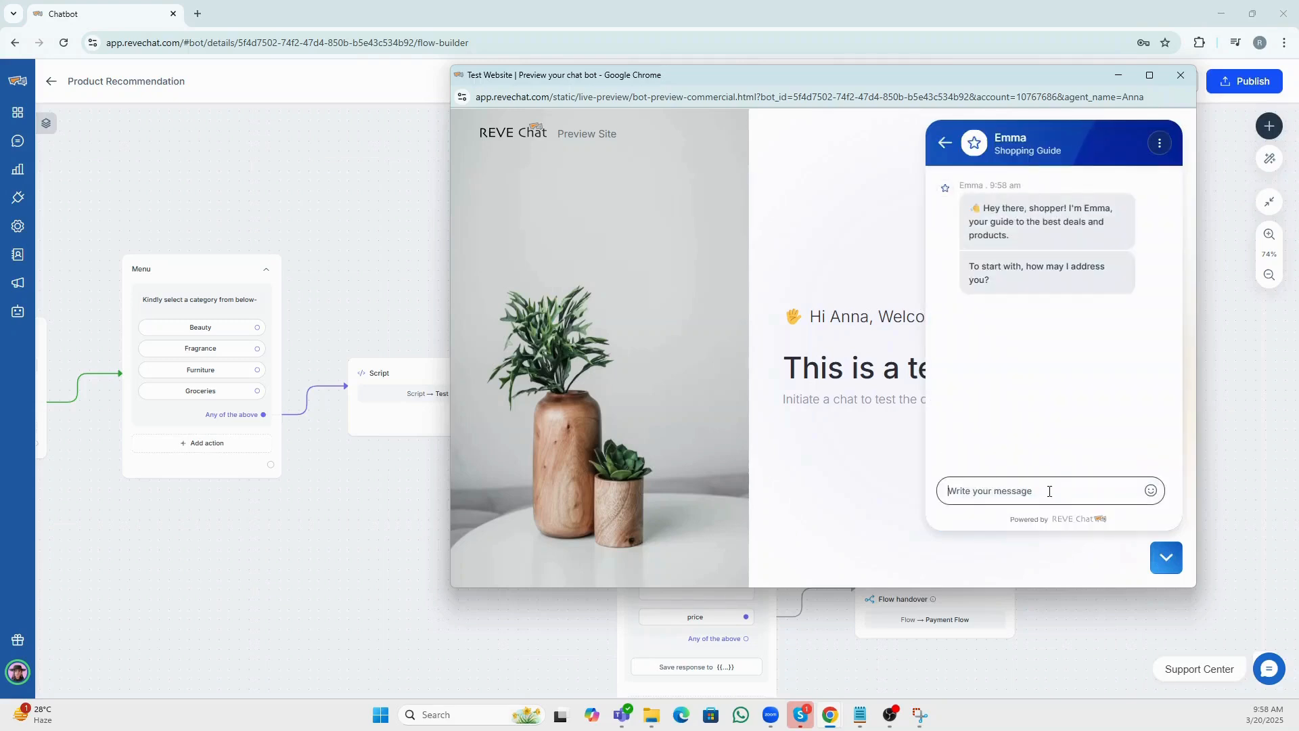
text(Jack)
key(Return)
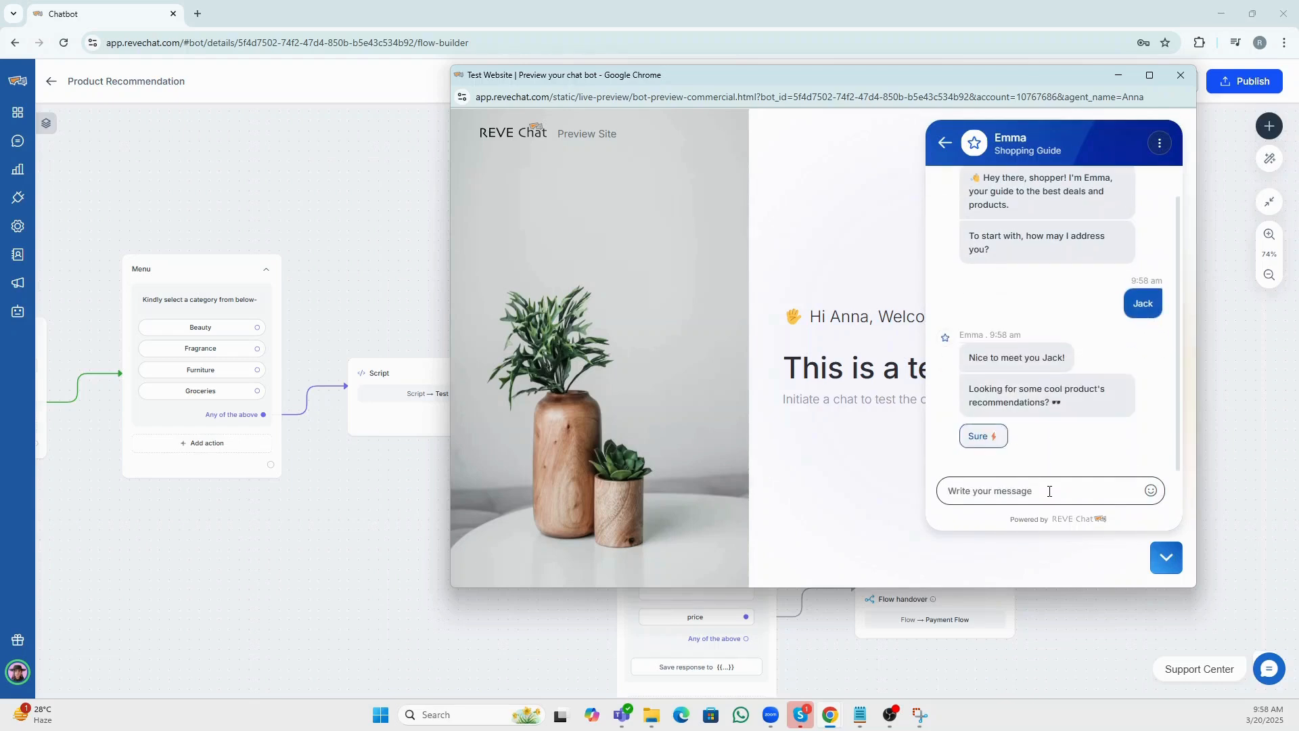
Accept product recommendations in the test chat, choose the Fragrance category and browse through the product carousel
click(1003, 437)
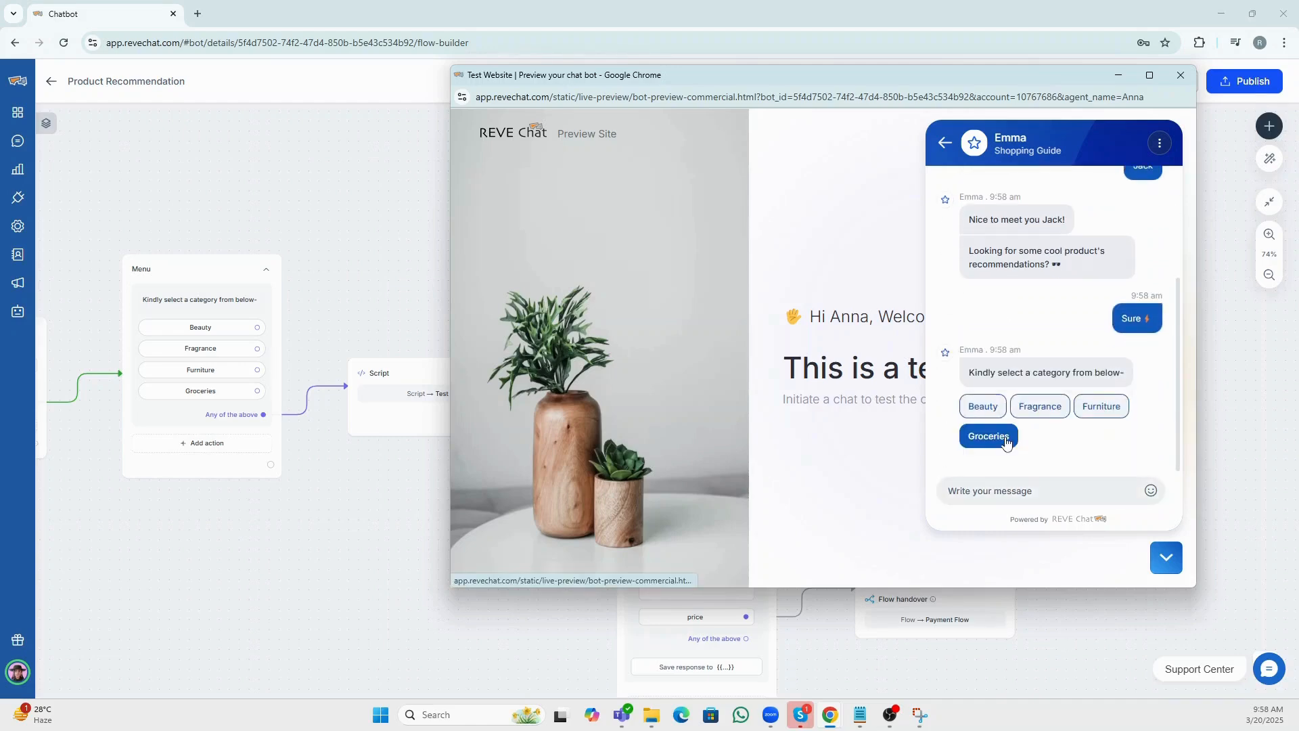
click(1037, 409)
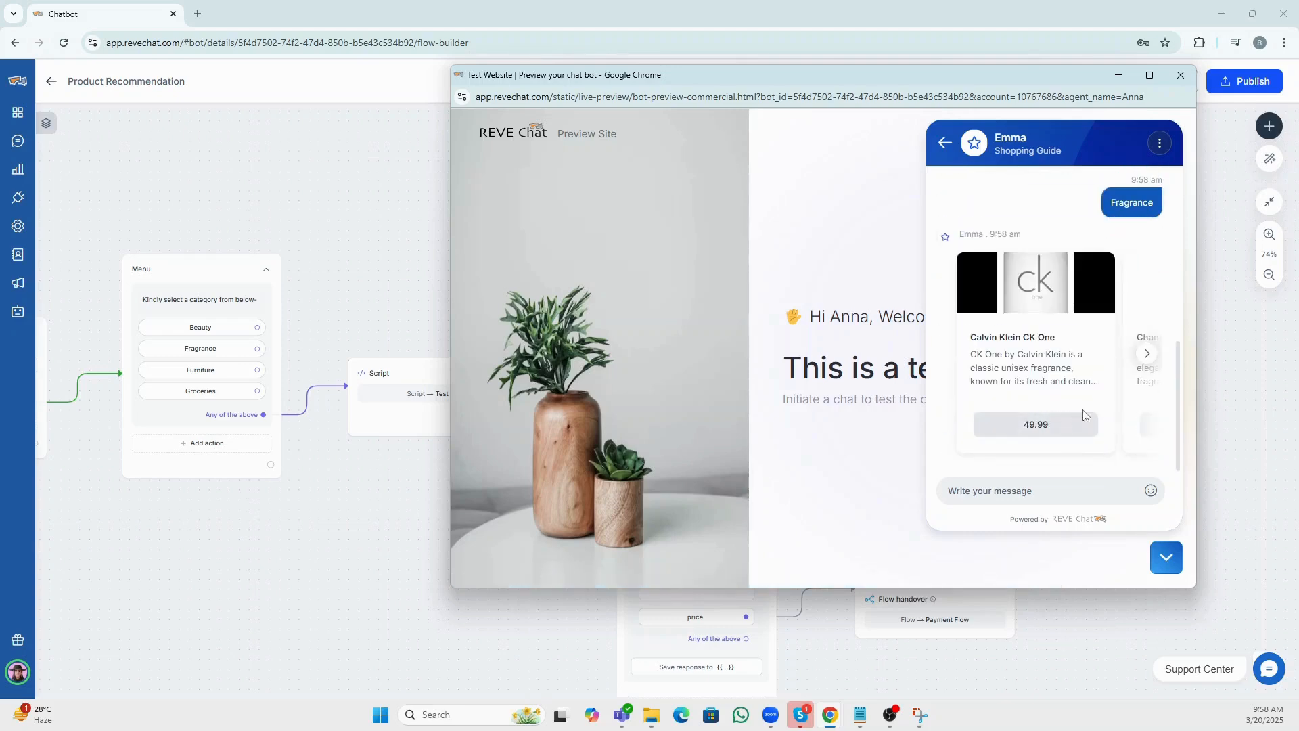
click(1147, 359)
click(1147, 360)
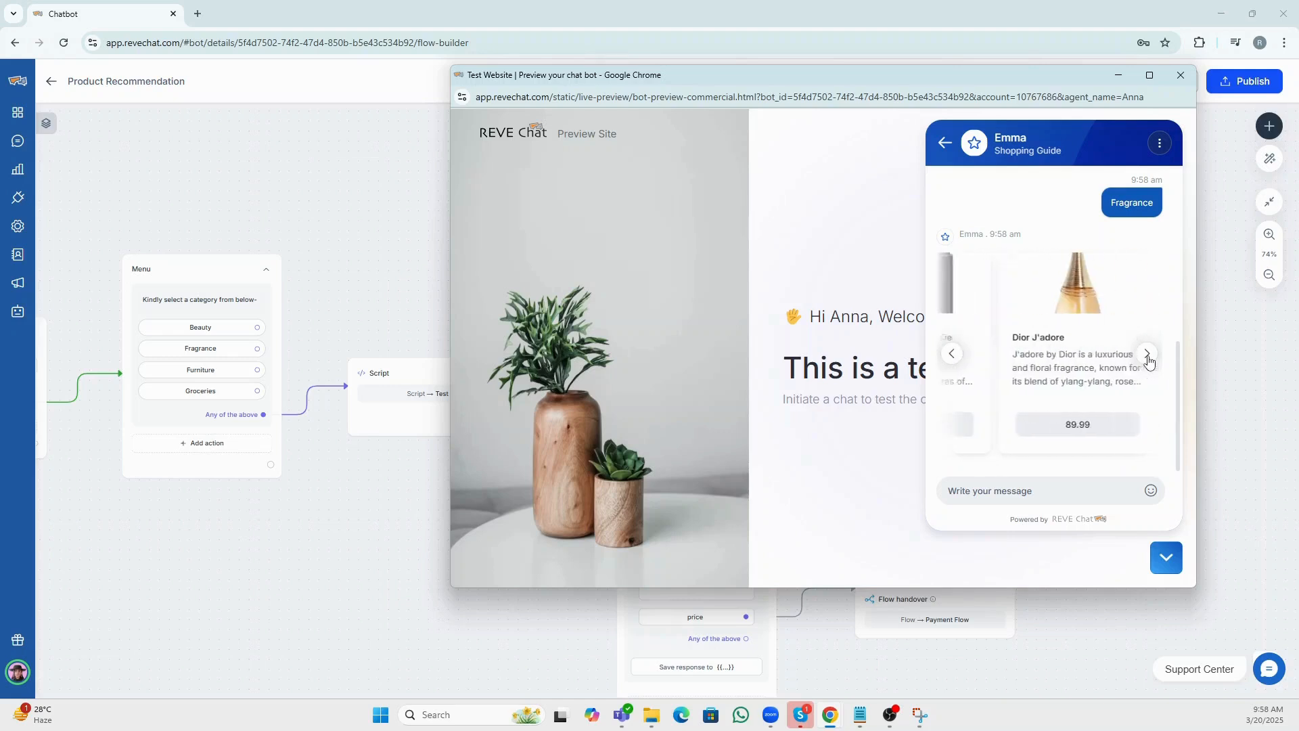